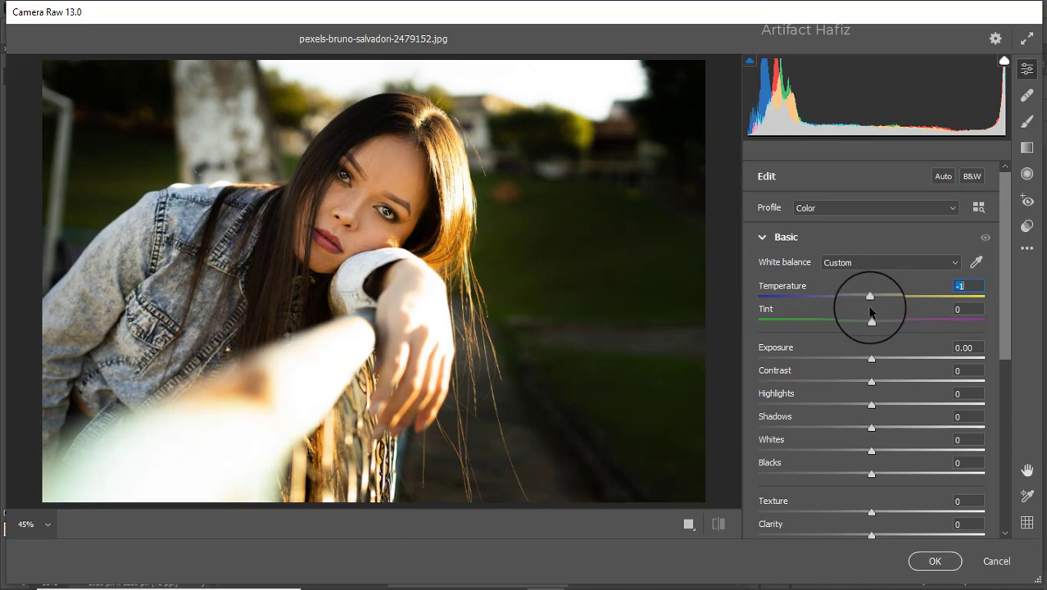
- Adjust the photo's white balance by setting Temperature to -5 and Tint to -14
key("Down")
key("Down")
key("Down")
key("Down")
left_click(872, 322)
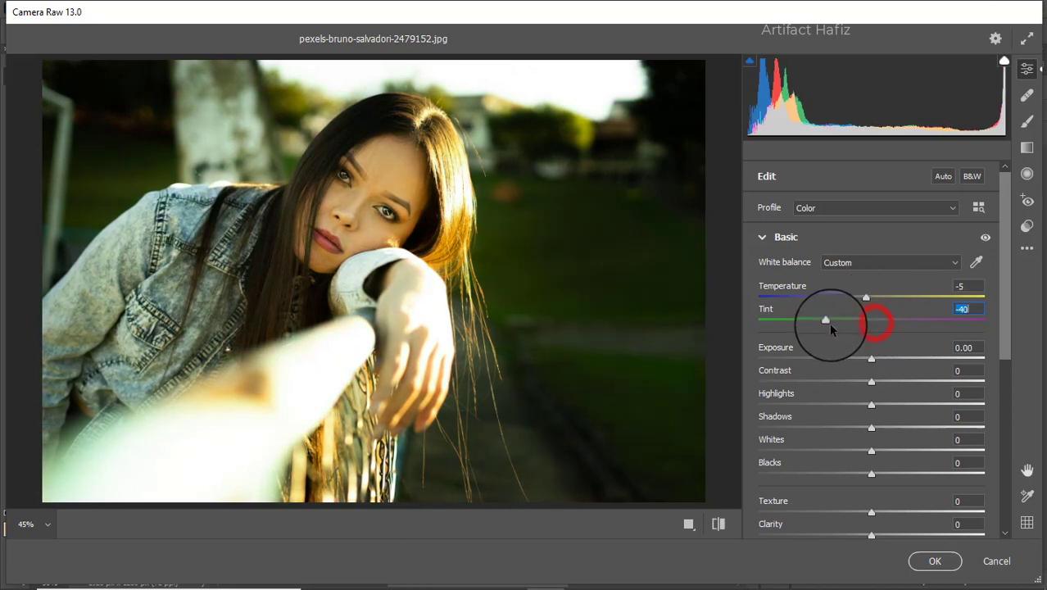
key("Down")
key("Down")
key("Down")
key("Down")
key("Down")
key("Down")
key("Down")
key("Down")
key("Down")
key("Down")
key("Down")
key("Down")
key("Down")
key("Down")
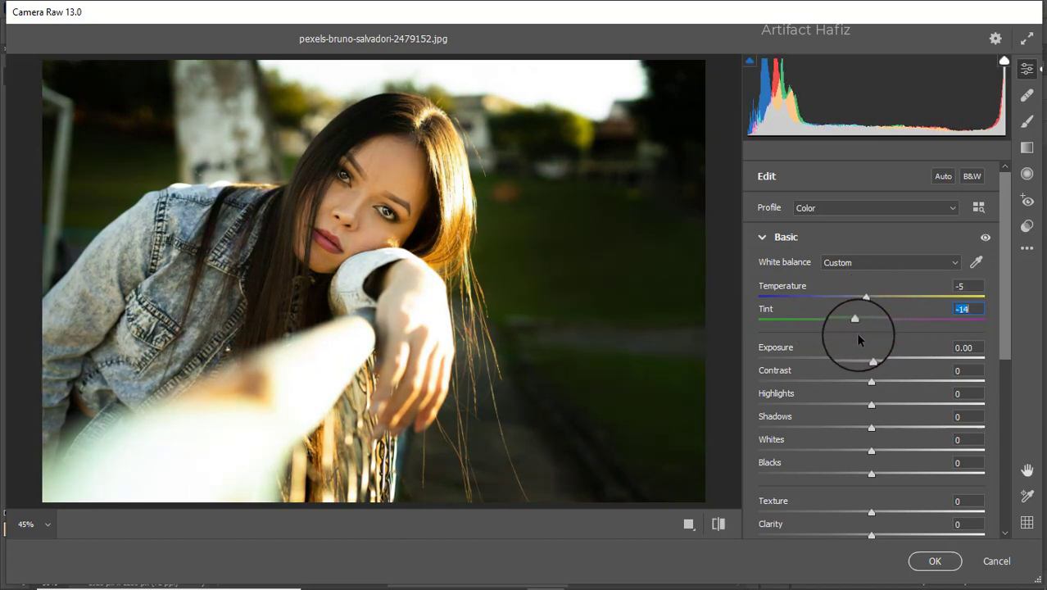
- Set the tones to Exposure +0.15, Contrast -14, Highlights -100, Shadows +48, Whites +54 and Blacks -10
left_click_drag(870, 359, 721, 387)
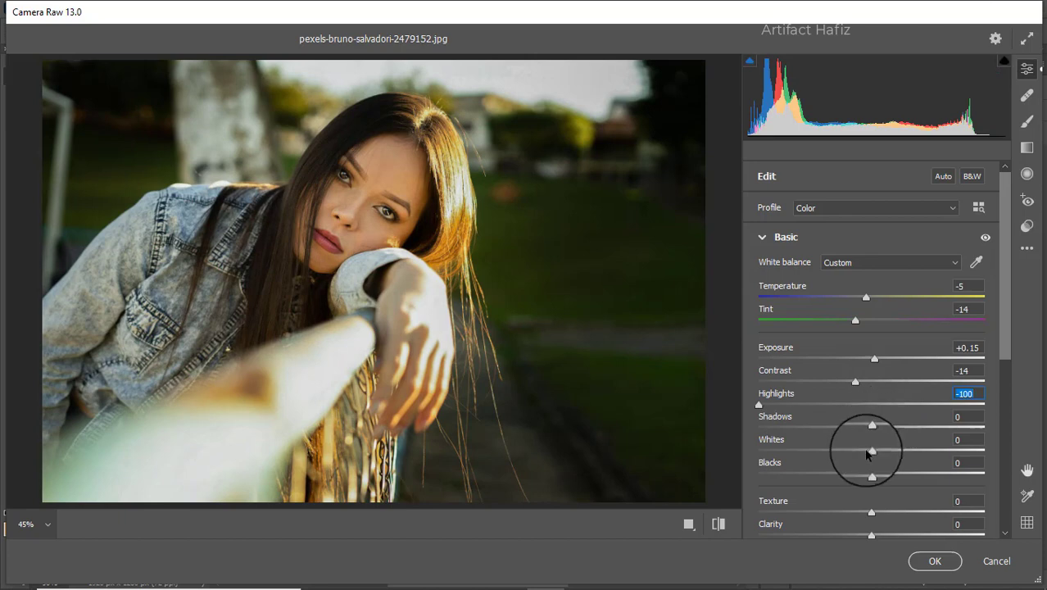
left_click_drag(870, 453, 924, 450)
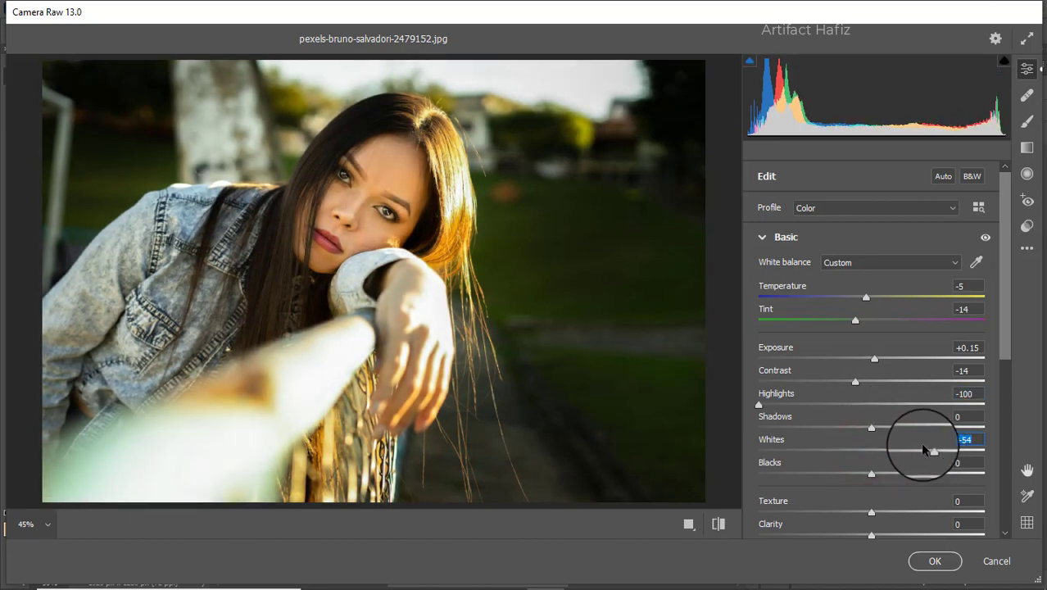
left_click_drag(871, 430, 924, 421)
mouse_move(868, 474)
left_mouse_down()
mouse_move(847, 476)
mouse_move(859, 478)
left_mouse_up()
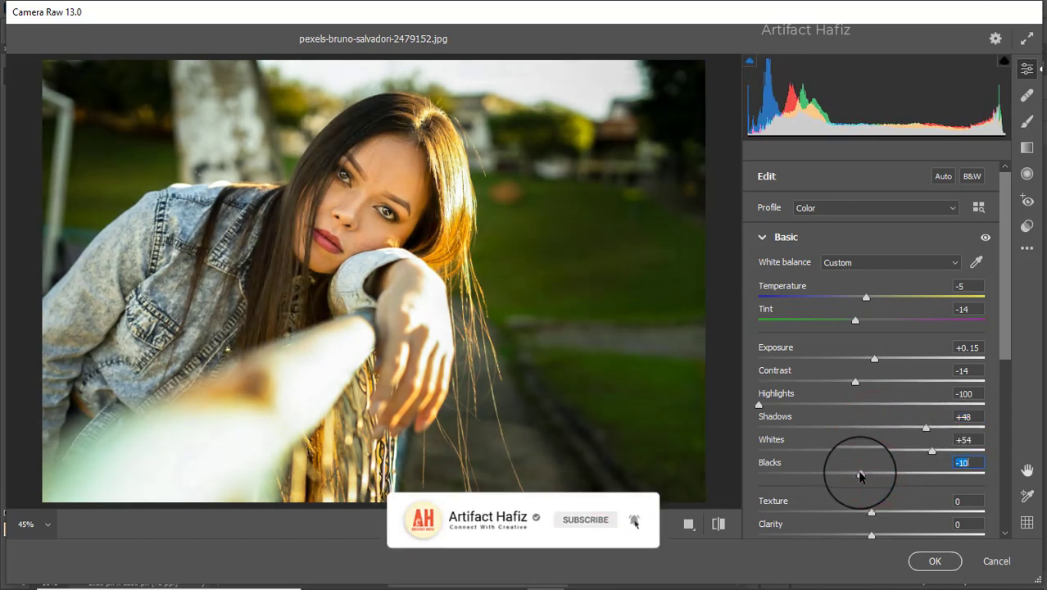
- Set Texture to +1, Clarity to +3, Dehaze to +5, Vibrance to +23 and Saturation to -8
scroll(886, 422, "down", 4)
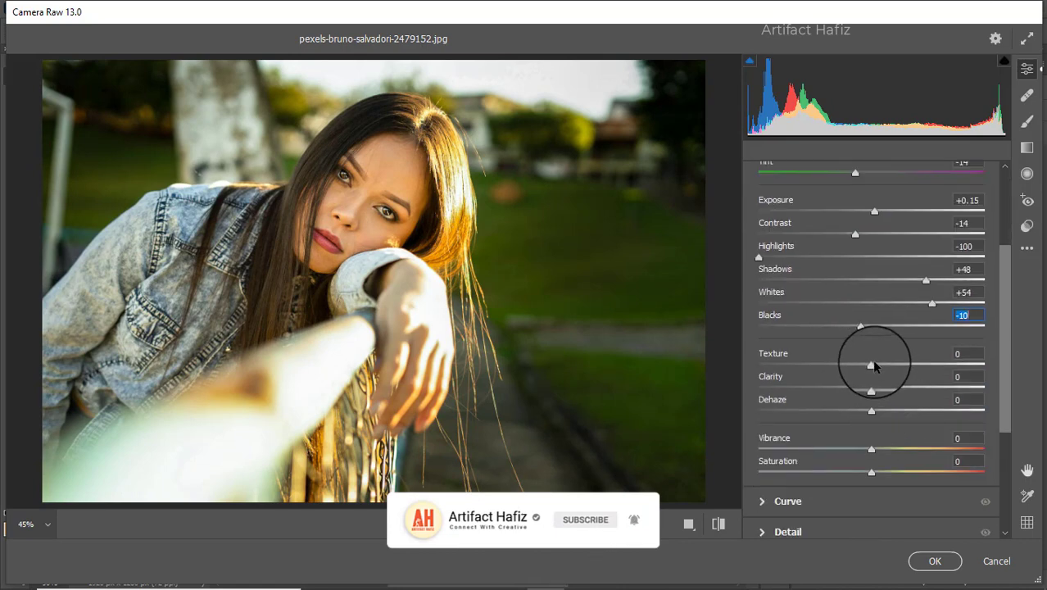
left_click(874, 363)
left_click_drag(874, 367, 872, 365)
left_click(873, 391)
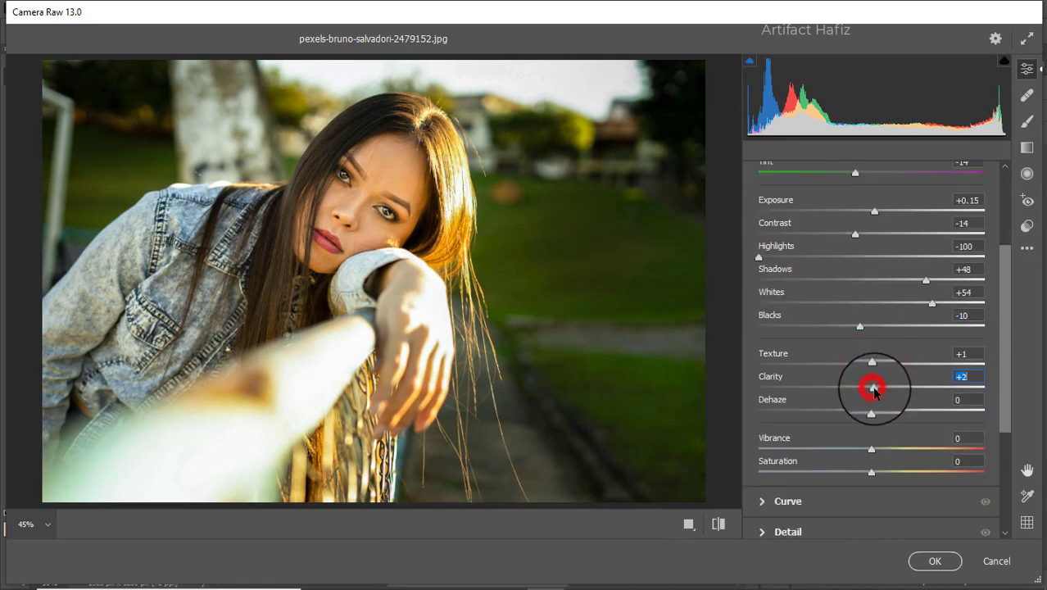
left_click(875, 412)
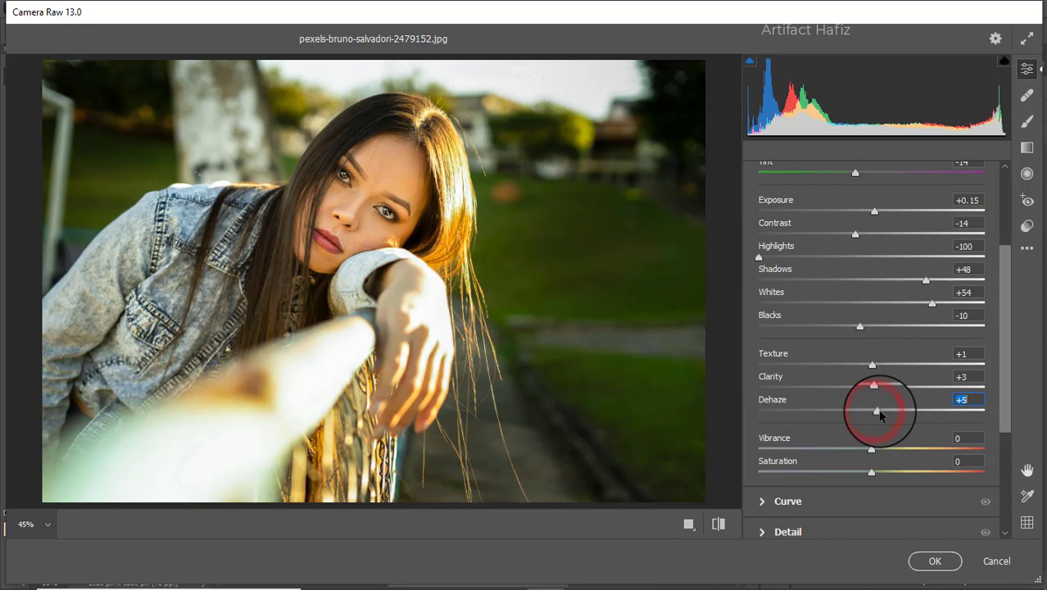
scroll(863, 356, "down", 2)
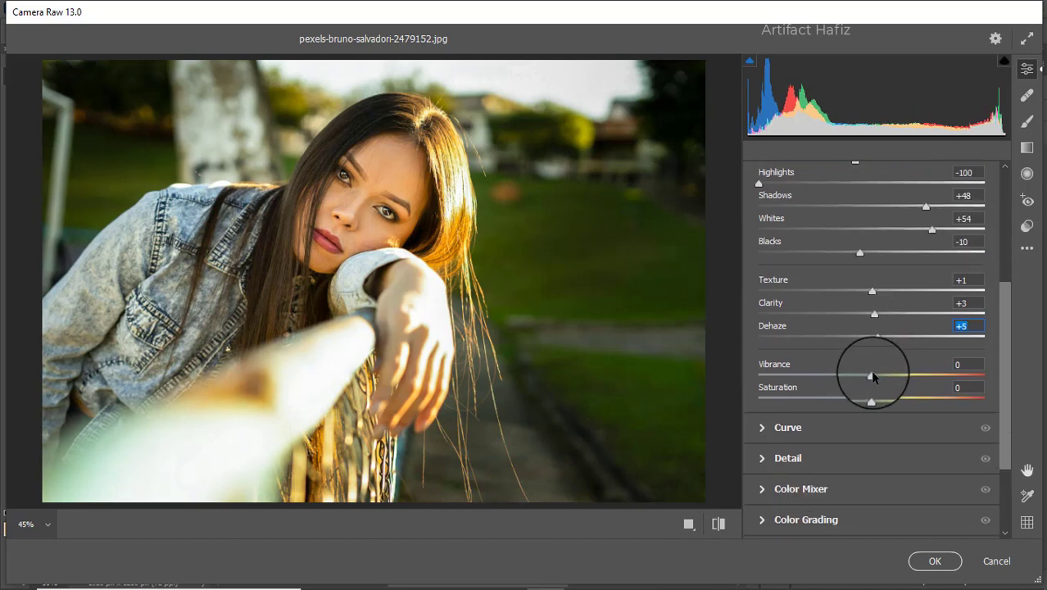
left_click_drag(872, 375, 865, 402)
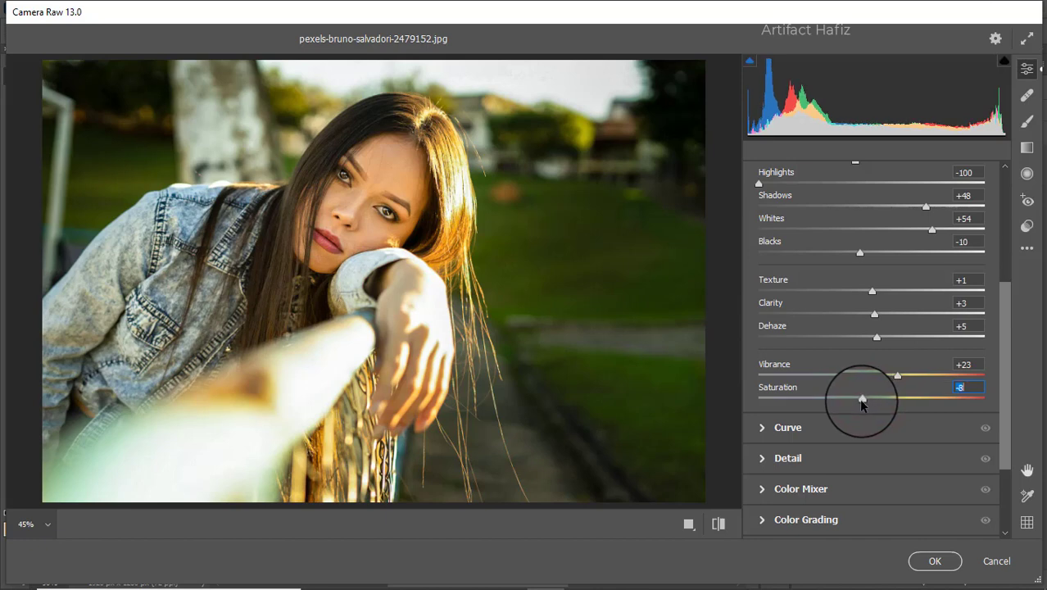
- Shape the RGB point curve with a shadow point at input 64, output 58 and a highlight point at input 189, output 195
left_click(807, 429)
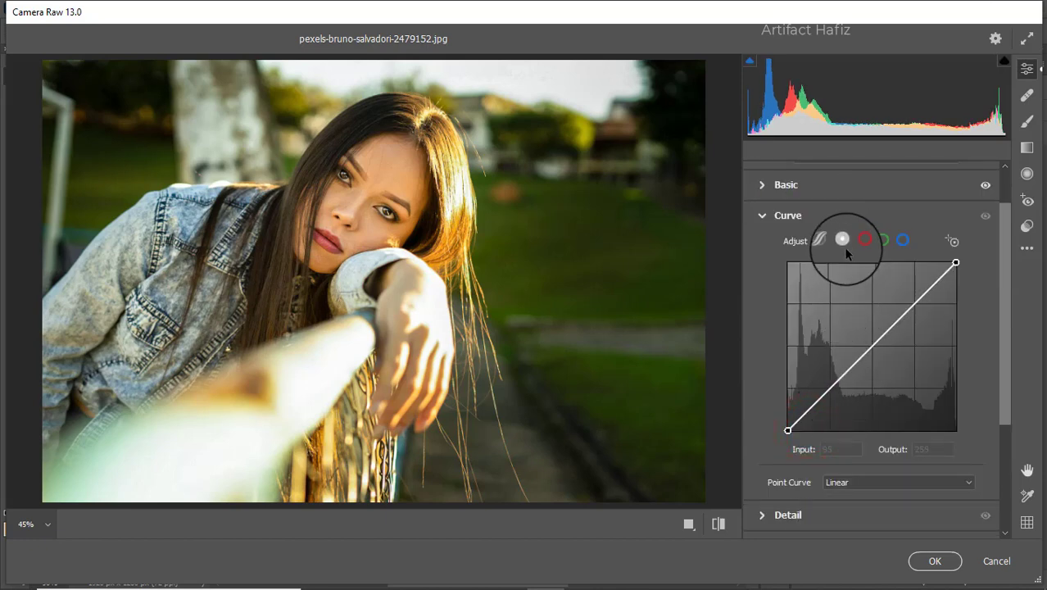
left_click(844, 241)
left_click(830, 392)
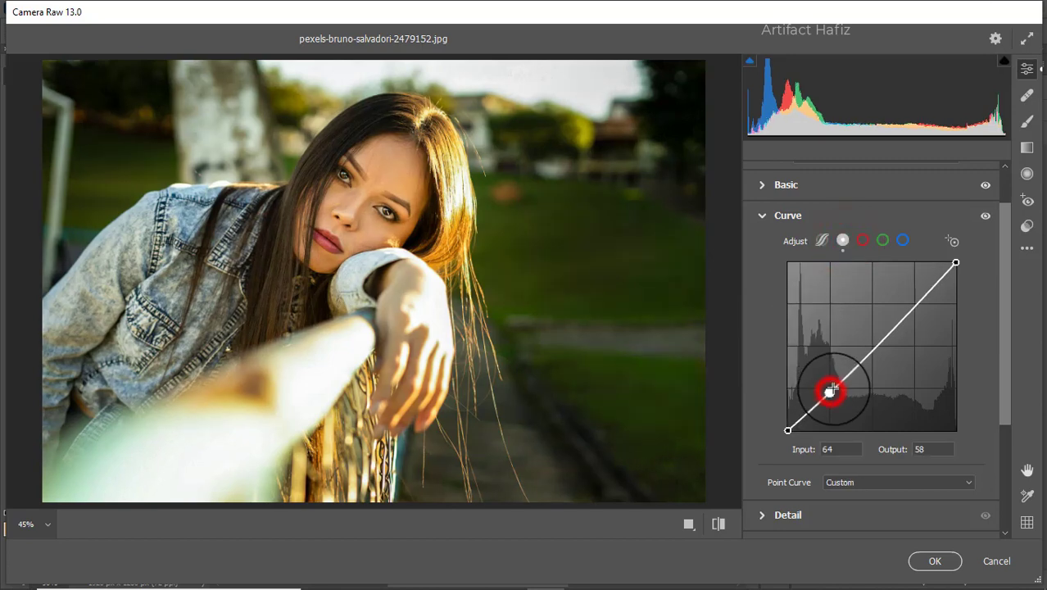
left_click(911, 304)
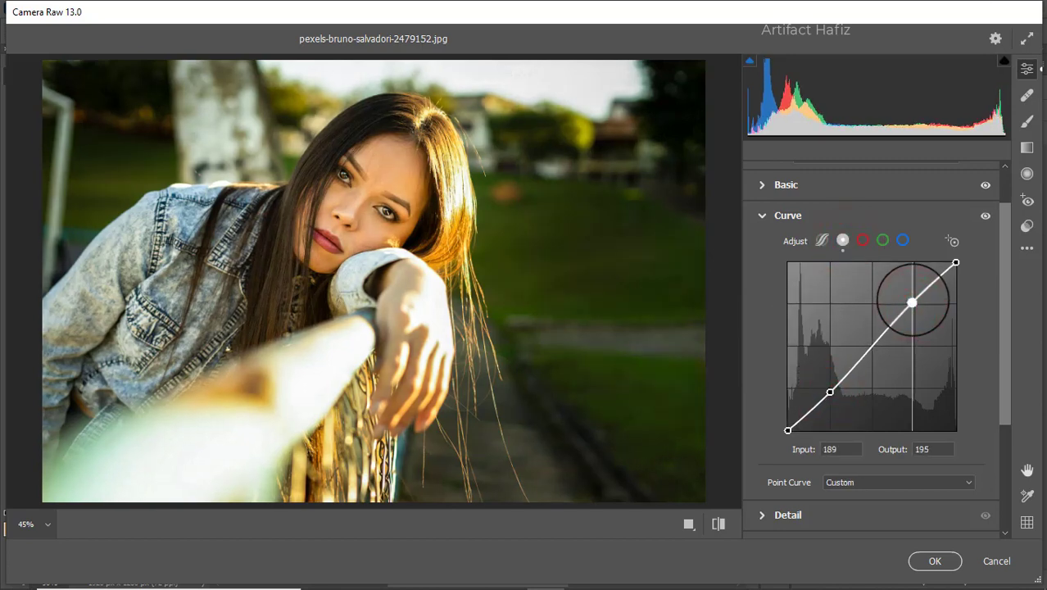
- Raise the blue channel curve's black point to output about 10 and add a point at input 62, output 69
left_click(903, 240)
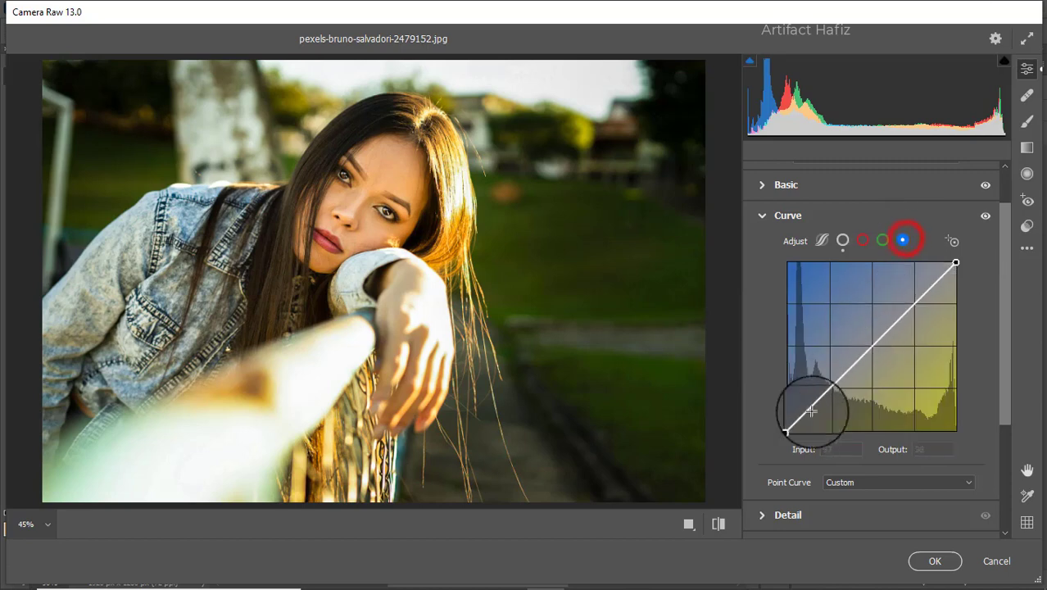
left_click_drag(788, 430, 789, 426)
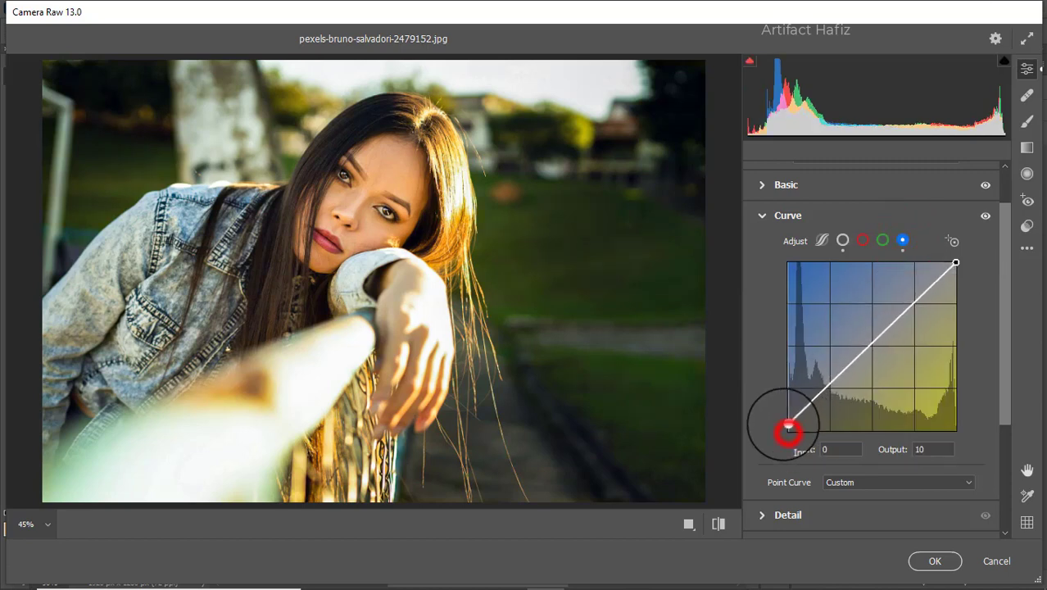
left_click(829, 387)
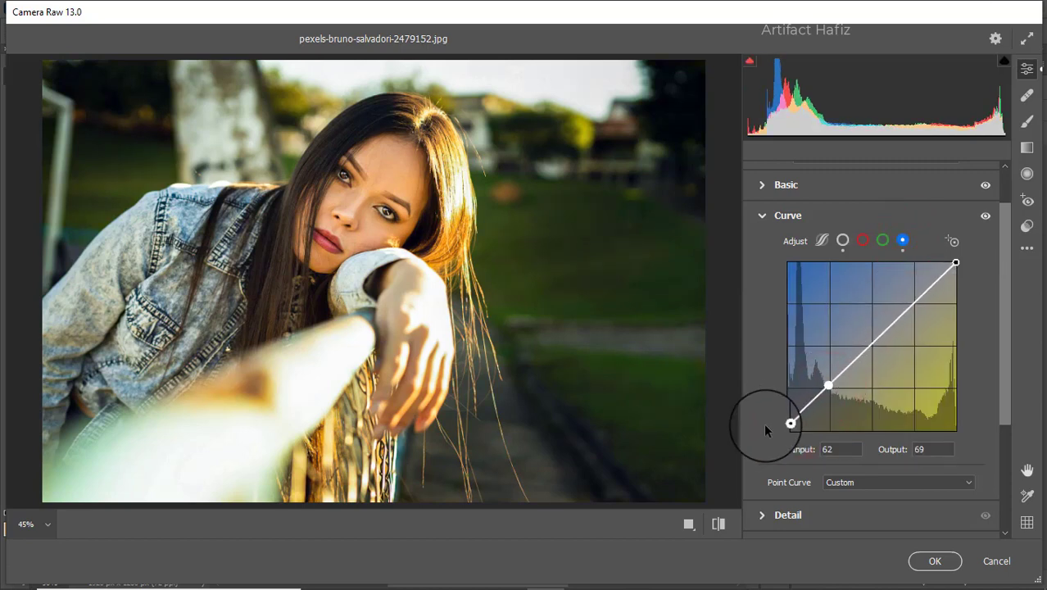
- Set the detail adjustments to Sharpening 10, Noise Reduction 5 and Color Noise Reduction 10
left_click(767, 517)
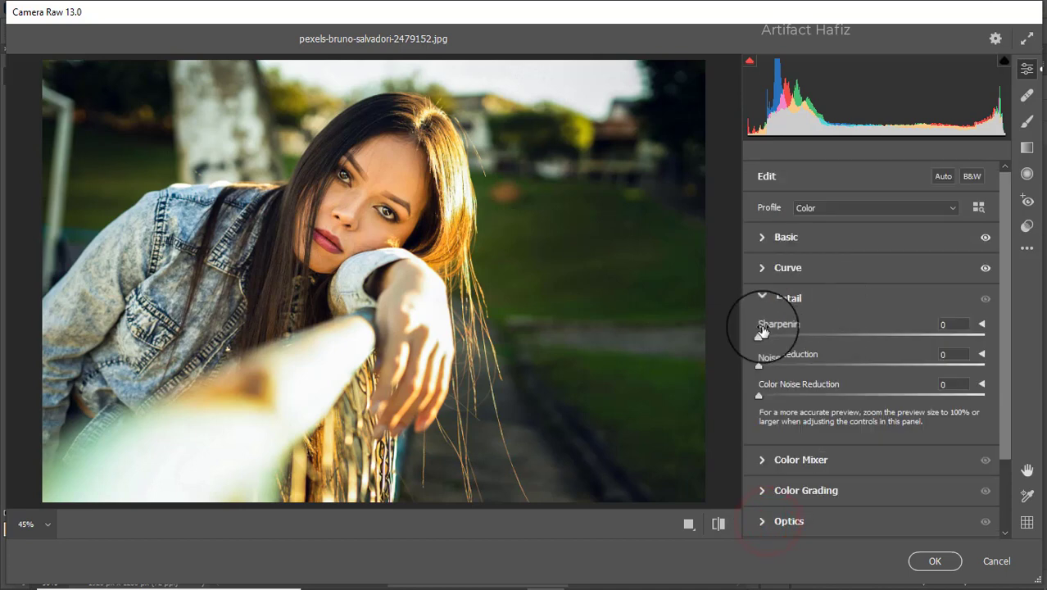
left_click_drag(759, 335, 782, 396)
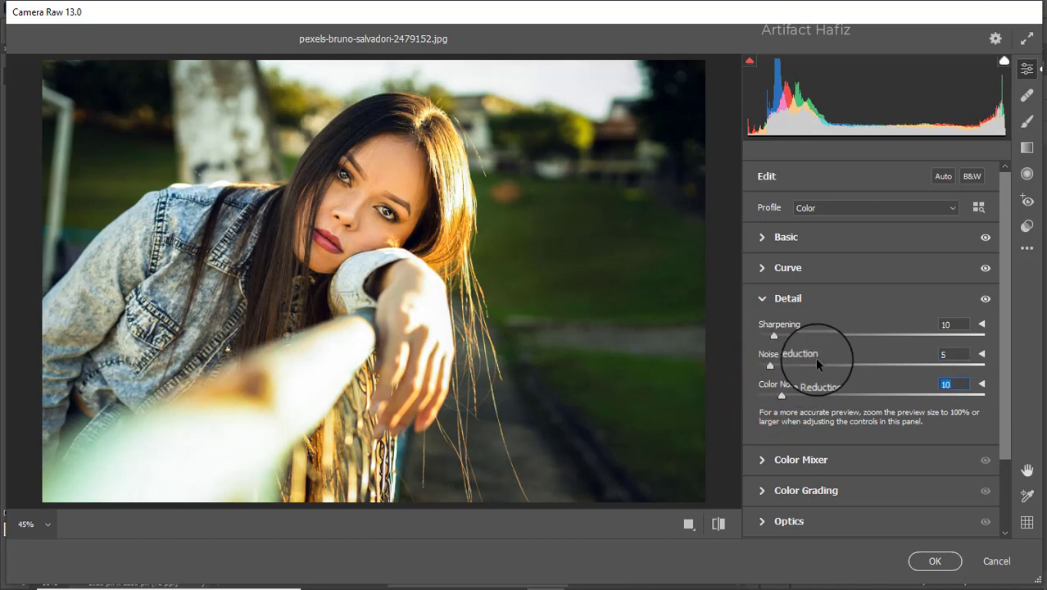
- Set the Color Mixer saturation to Reds +14, Oranges +7, Yellows -34, Greens -55, Aquas +6 and Blues +10
scroll(820, 352, "down", 3)
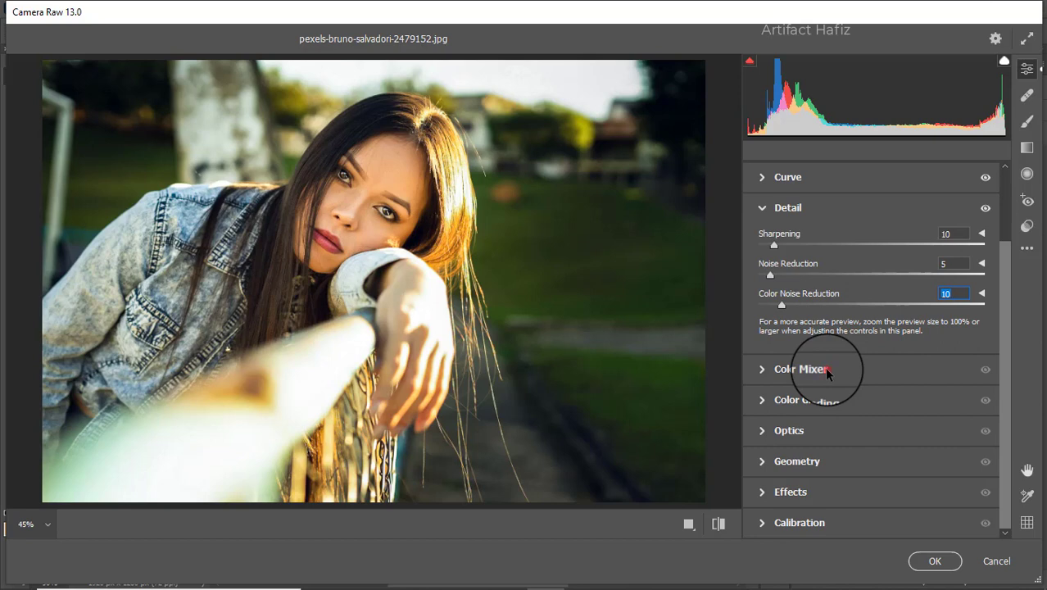
left_click(826, 371)
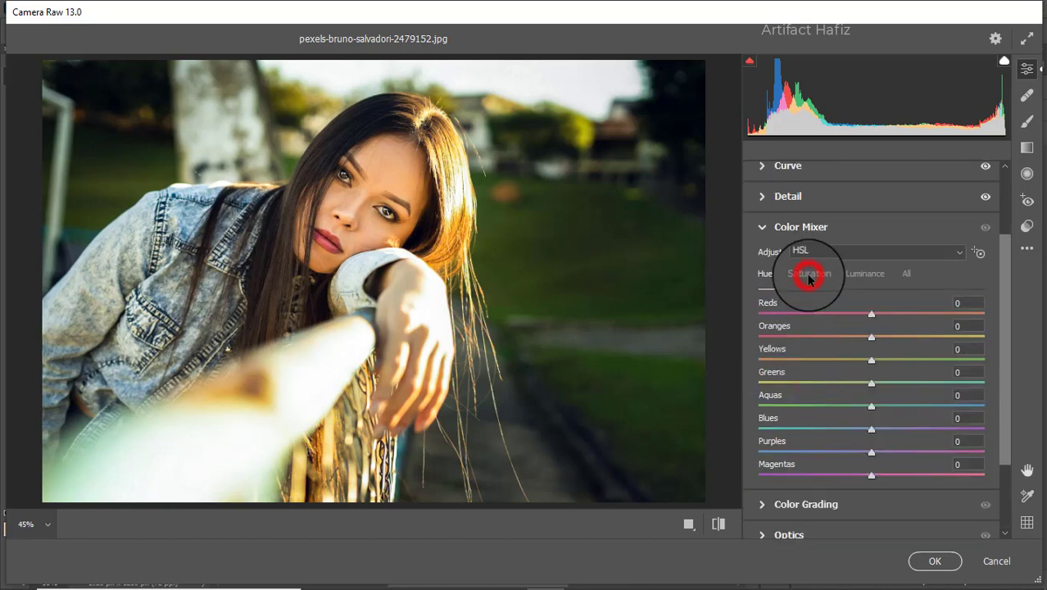
left_click(808, 276)
mouse_move(899, 317)
left_mouse_down()
mouse_move(925, 313)
mouse_move(903, 318)
left_mouse_up()
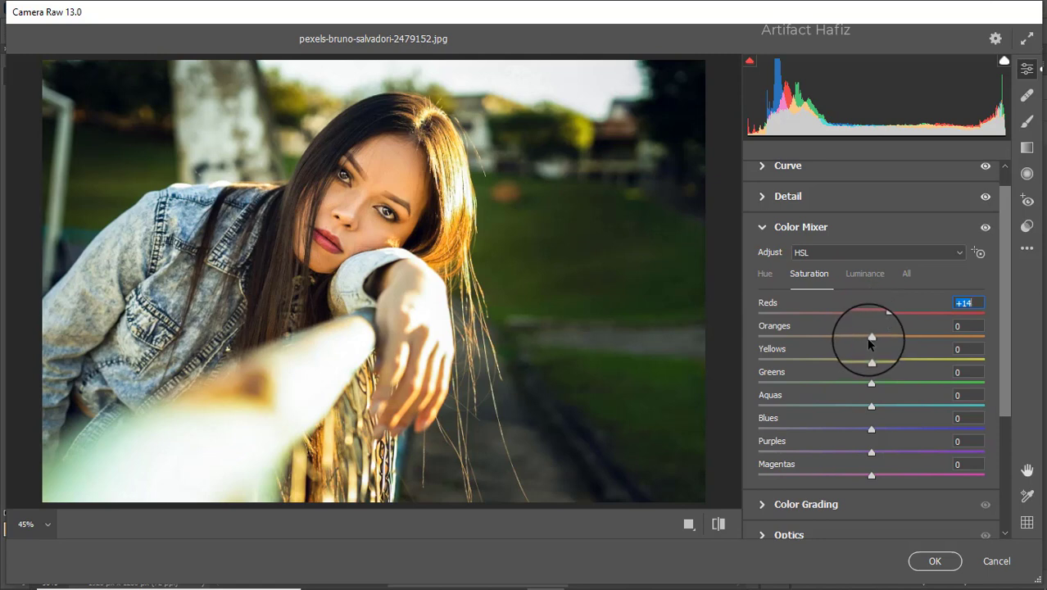
left_click_drag(861, 338, 782, 390)
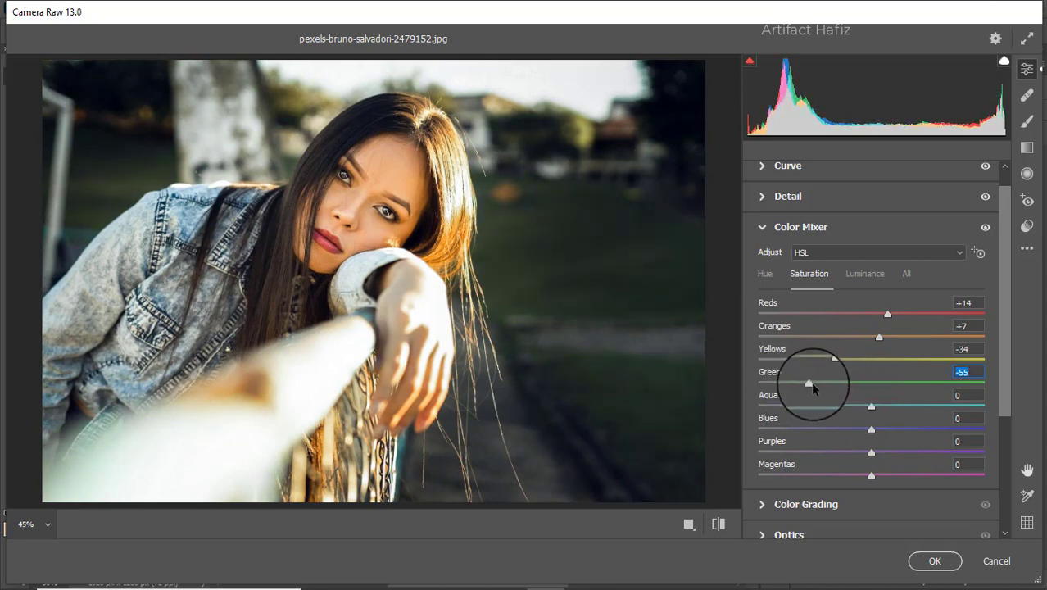
left_click_drag(871, 406, 883, 430)
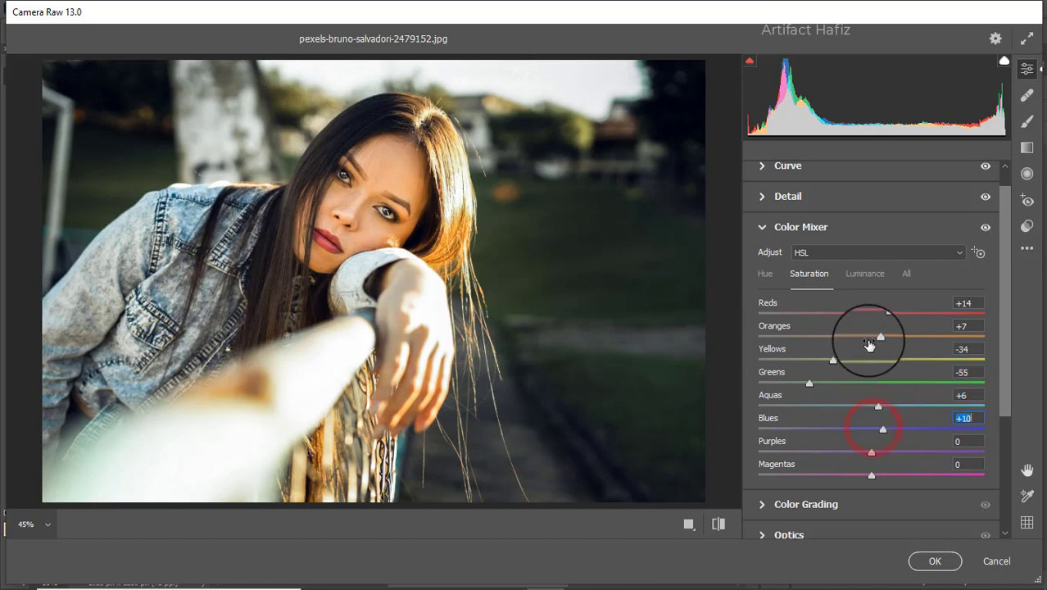
- Set the Color Mixer luminance to Reds +5, Oranges +3, Yellows +2, Greens +7, Aquas -3 and Blues -12
left_click(853, 277)
left_click_drag(871, 336, 877, 317)
left_click_drag(896, 359, 855, 432)
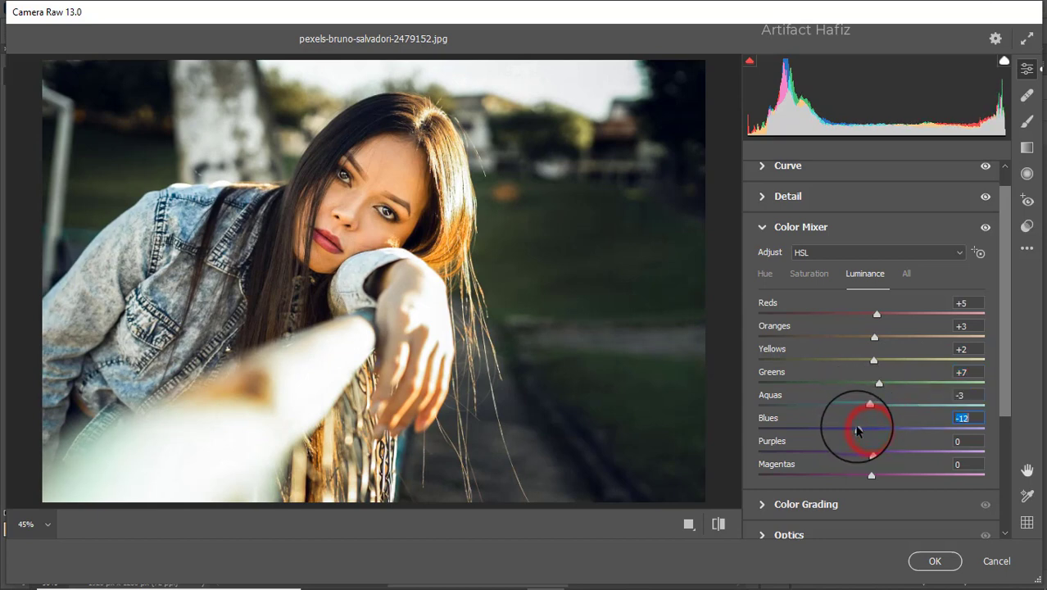
- Shift the Color Mixer hues, setting Blues to -36 and Aquas to -54
left_click(765, 277)
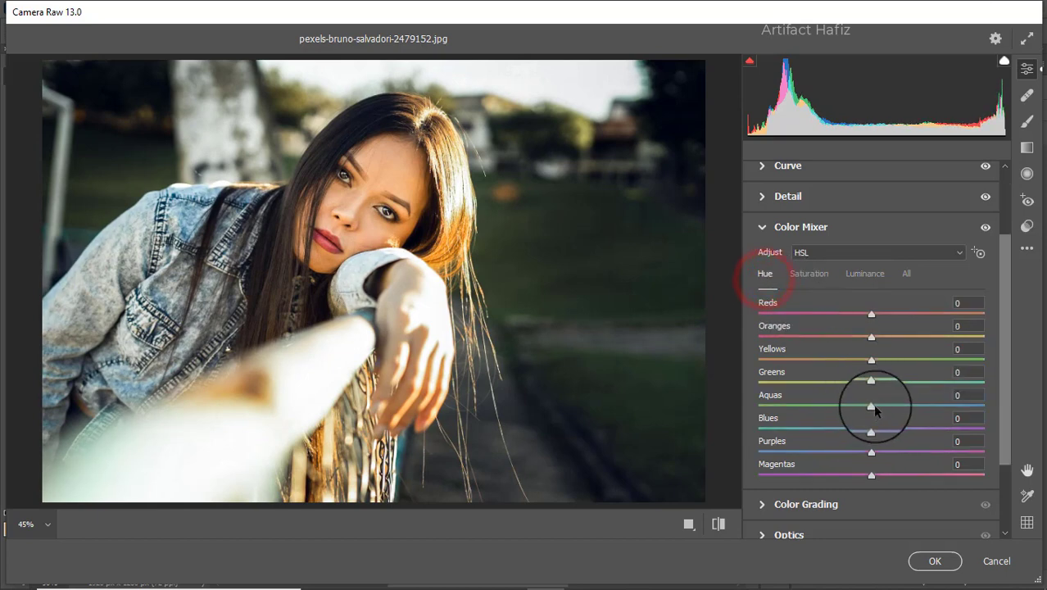
left_click_drag(873, 431, 810, 401)
- Color grade the shadows to hue 202, saturation 12, the highlights to hue 98, saturation 13, and the midtones to hue 87, saturation 12
scroll(831, 379, "down", 3)
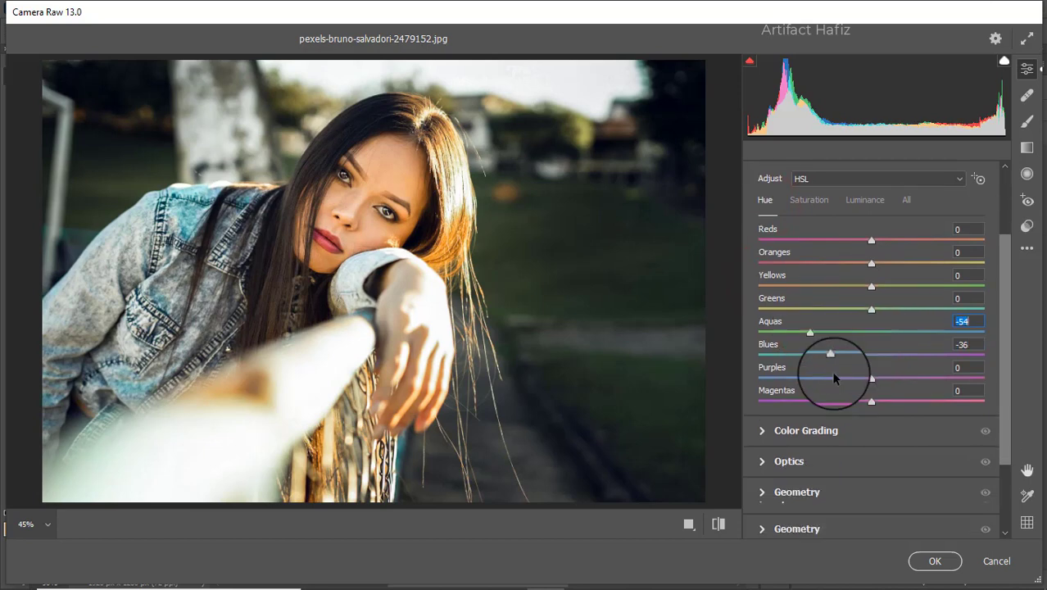
left_click(799, 400)
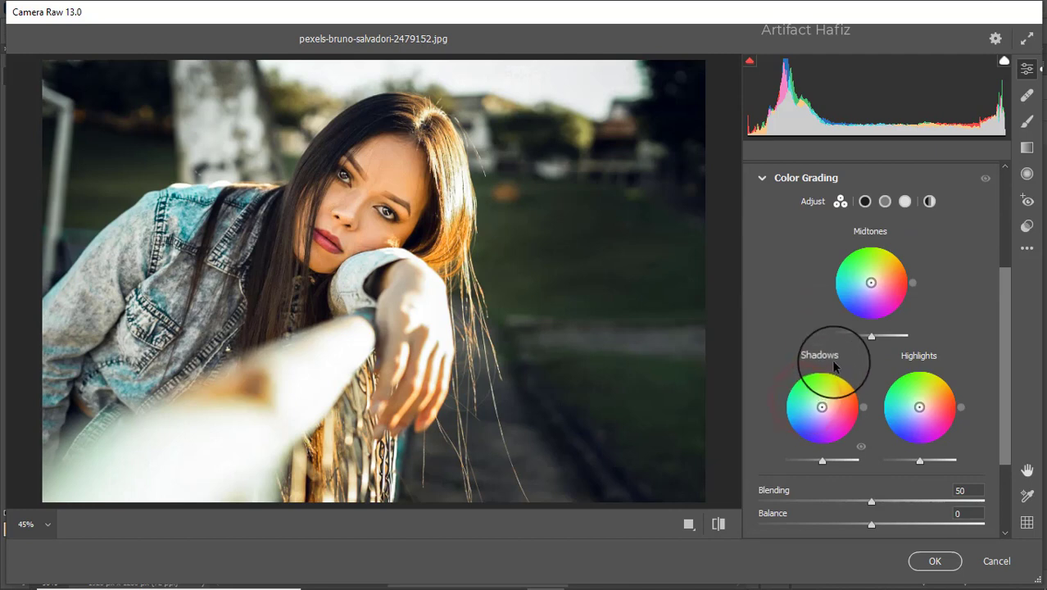
left_click_drag(818, 403, 818, 408)
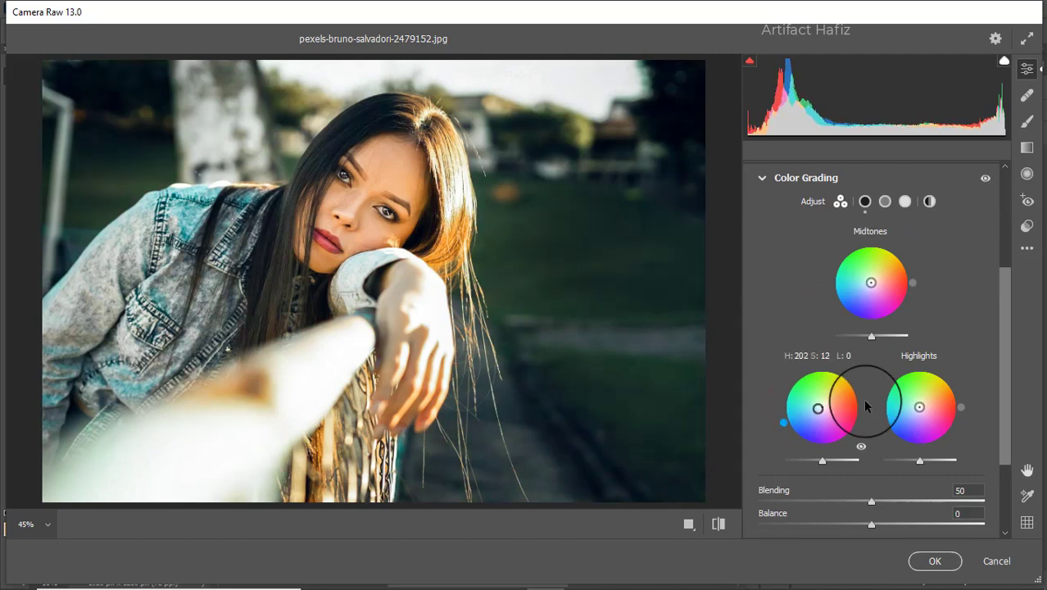
left_click_drag(919, 407, 913, 356)
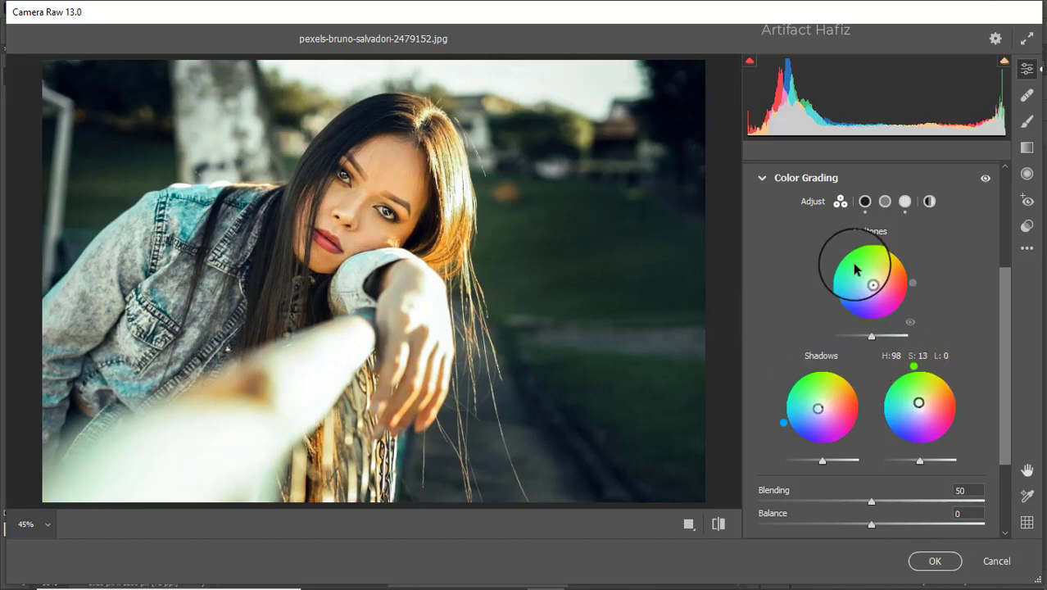
left_click_drag(871, 283, 871, 233)
- Add a slight dark vignette by setting Vignetting to -6 with the Highlight Priority style
scroll(875, 346, "down", 1)
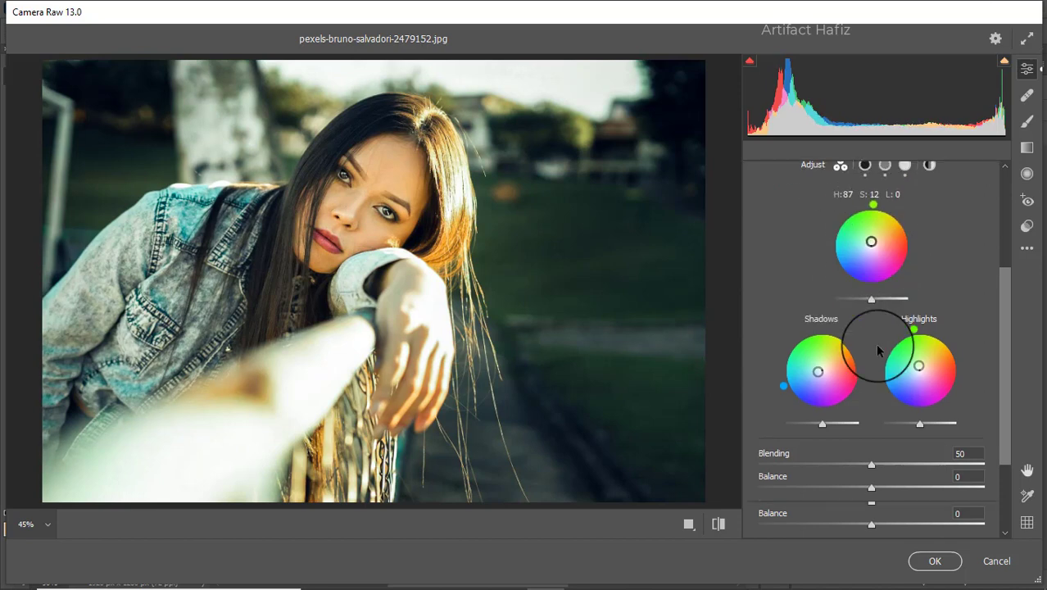
scroll(877, 350, "down", 2)
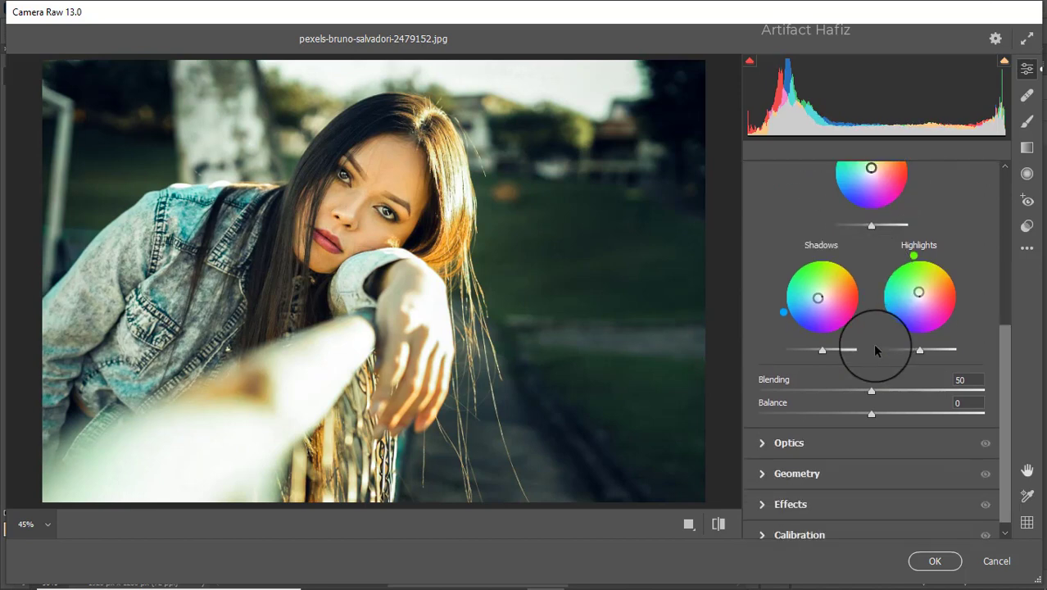
left_click(790, 491)
left_click_drag(869, 371, 865, 368)
- Calibrate the colors by setting Green Primary saturation to +35 and Red Primary saturation to -16
left_click(800, 521)
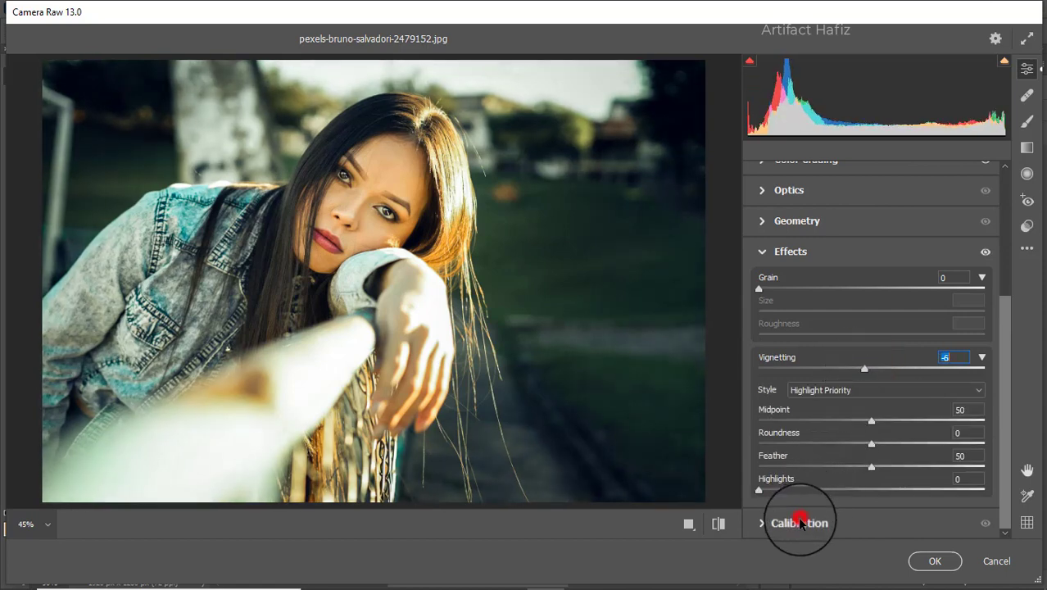
left_click_drag(873, 455, 911, 455)
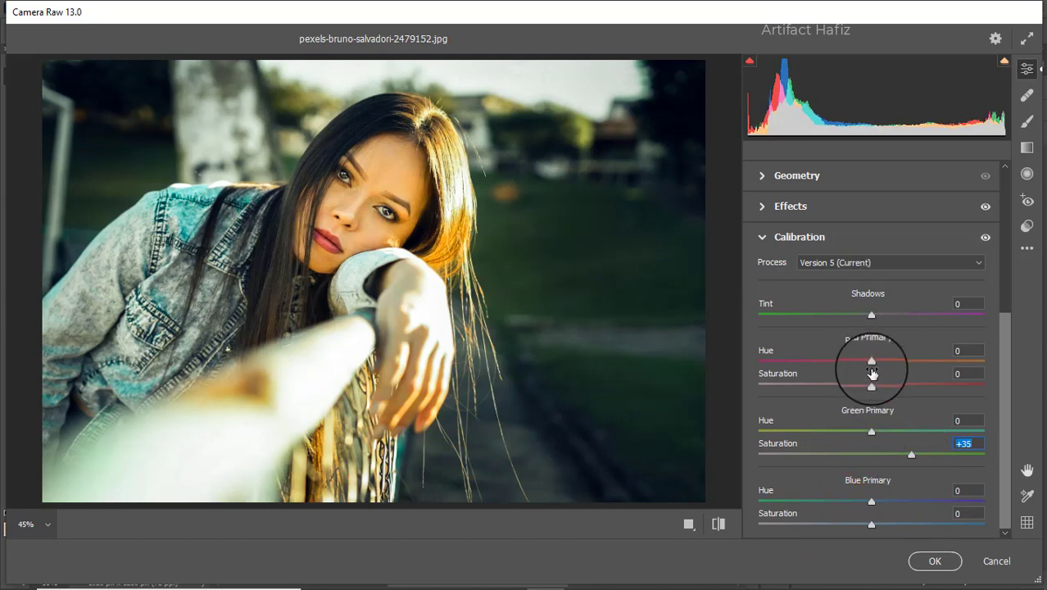
left_click_drag(872, 387, 849, 388)
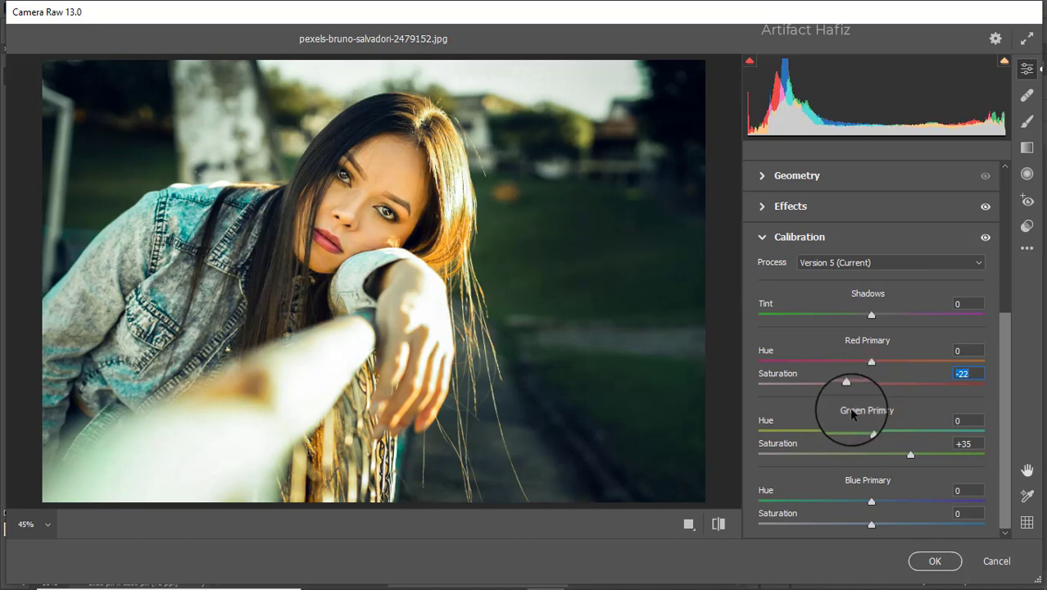
left_click_drag(846, 390, 855, 386)
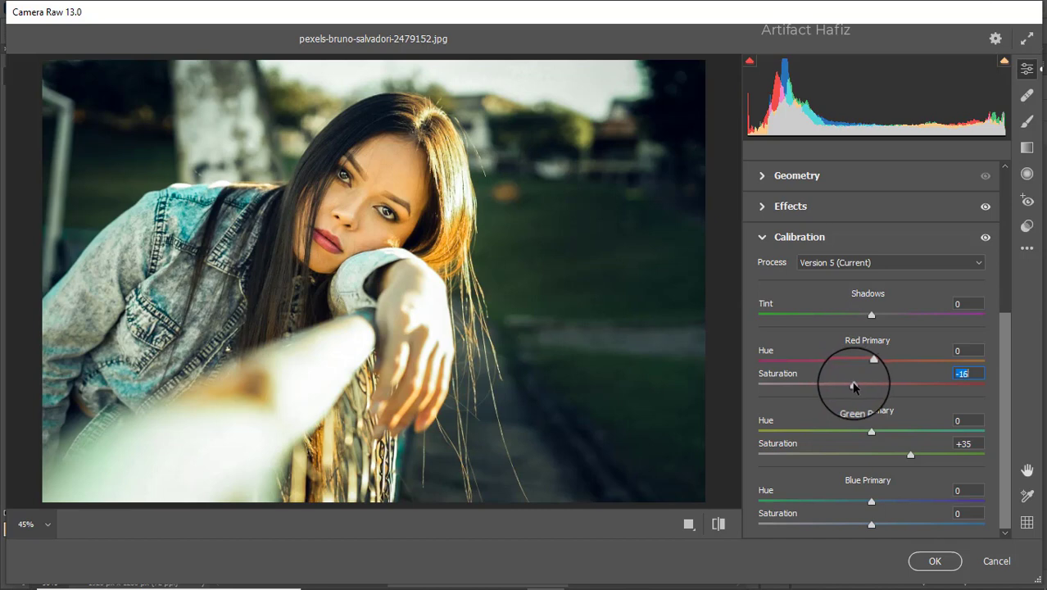
- Refine the Calibration saturations, setting Blue Primary to +22, Green Primary to +40 and Red Primary to -66
left_click_drag(871, 525, 894, 524)
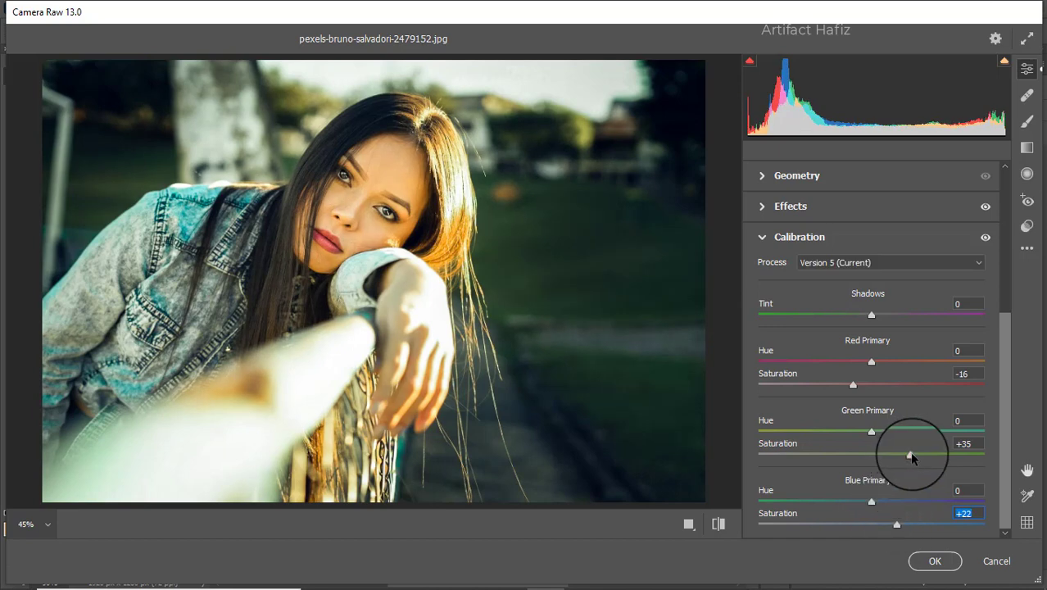
left_click_drag(912, 458, 917, 459)
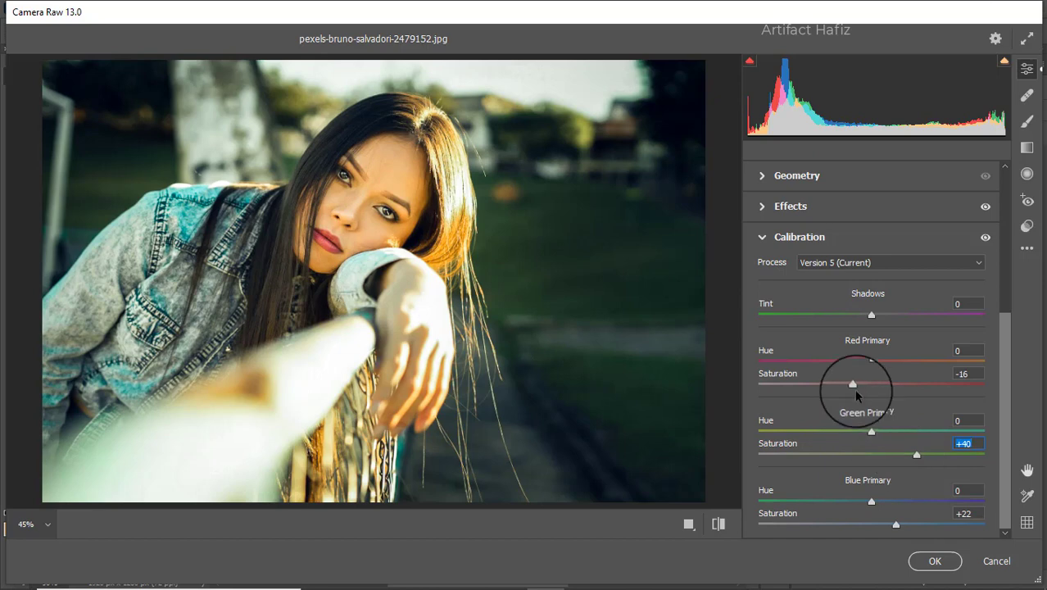
left_click_drag(855, 386, 793, 389)
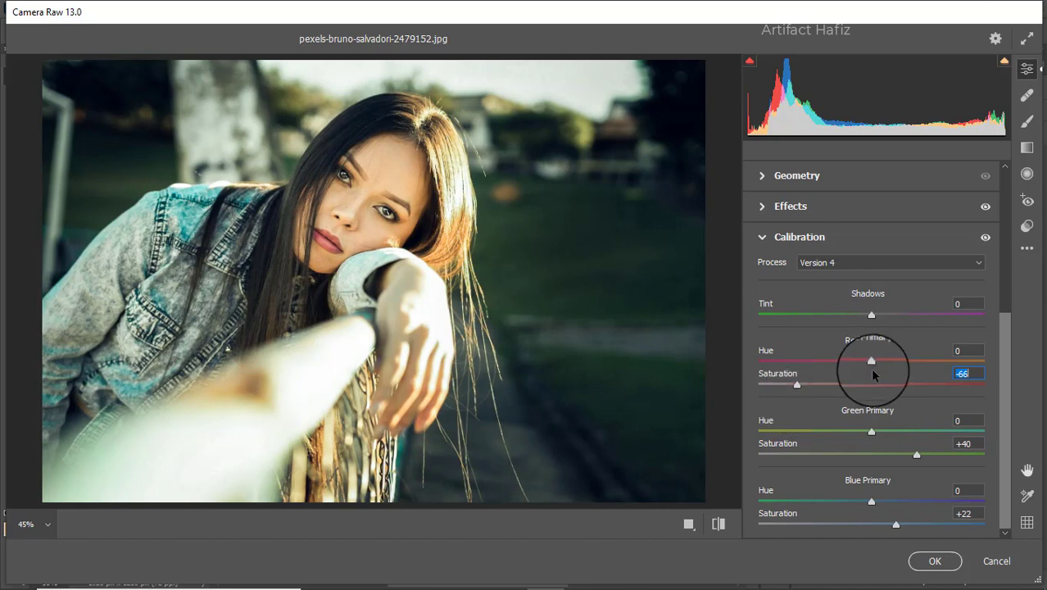
- Draw a graduated filter from the photo's bottom edge up to the woman's wrist, with Exposure -4.00 and Blacks +13
left_click(1027, 146)
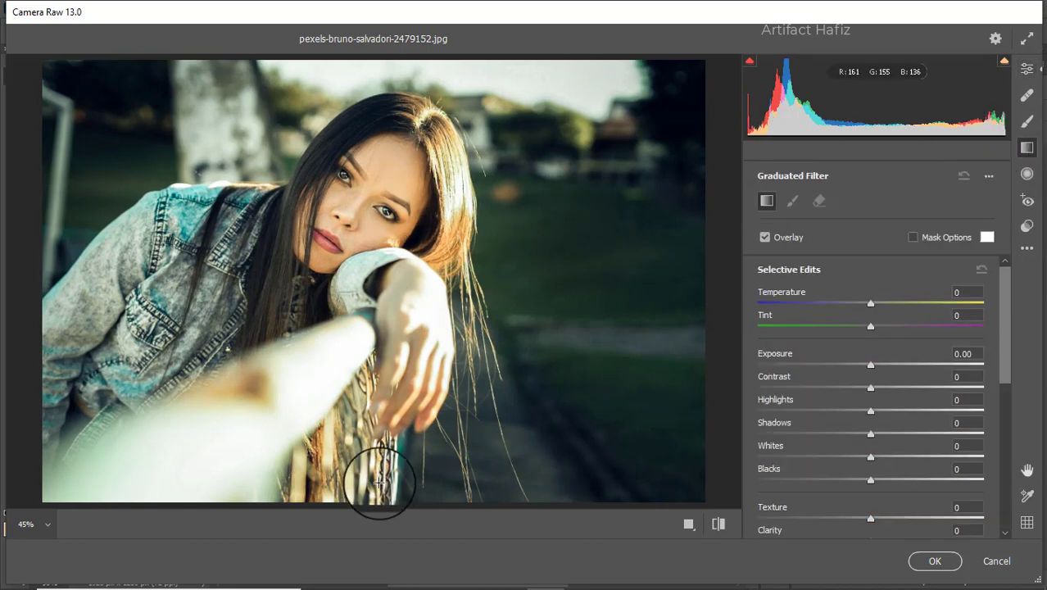
left_click_drag(377, 496, 378, 290)
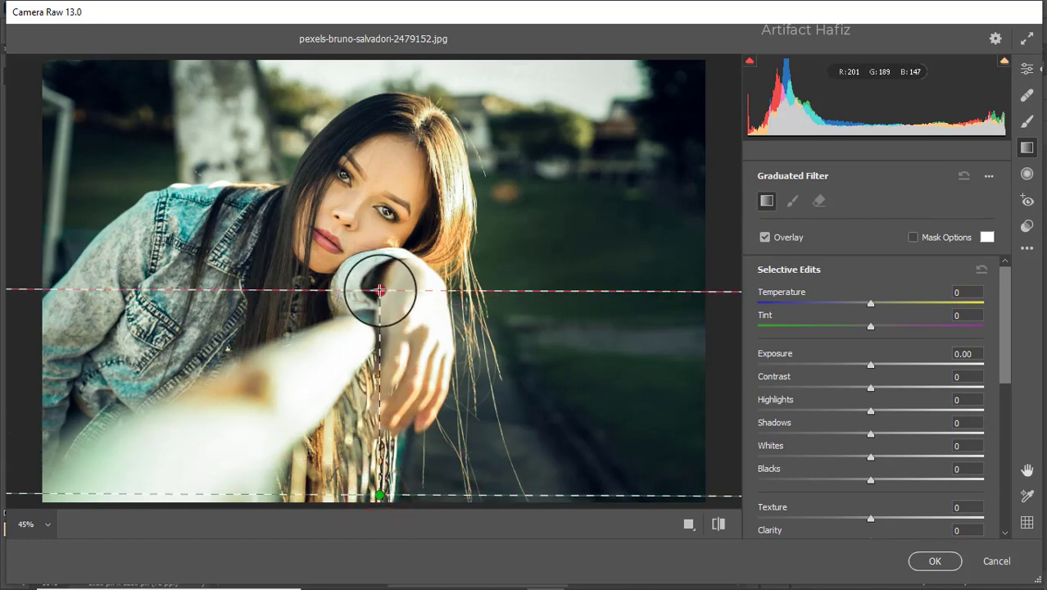
left_click_drag(872, 364, 750, 372)
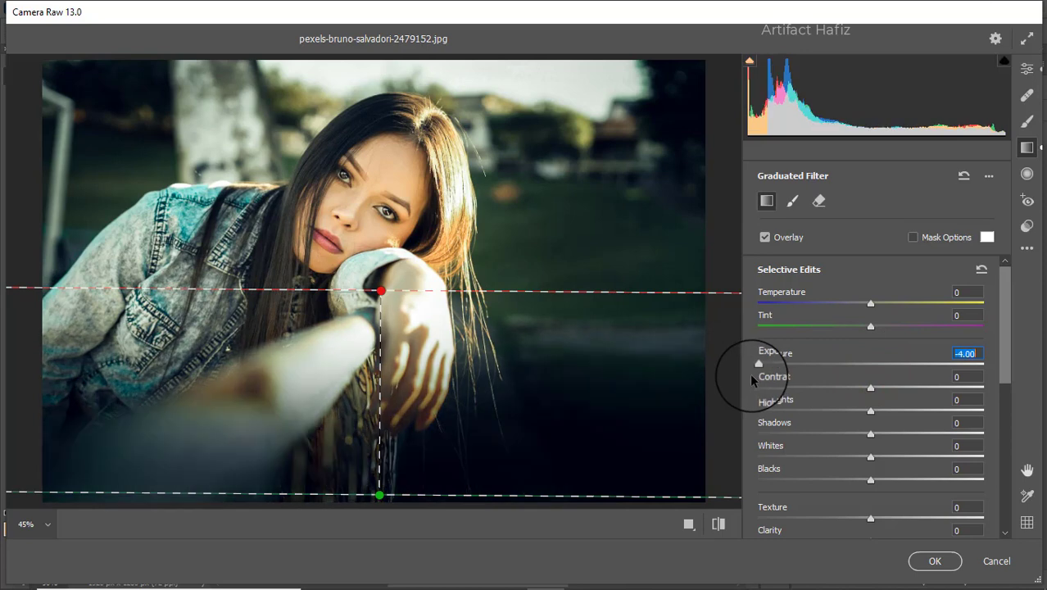
mouse_move(379, 291)
left_mouse_down()
mouse_move(376, 248)
mouse_move(390, 282)
mouse_move(382, 277)
left_mouse_up()
scroll(836, 480, "down", 3)
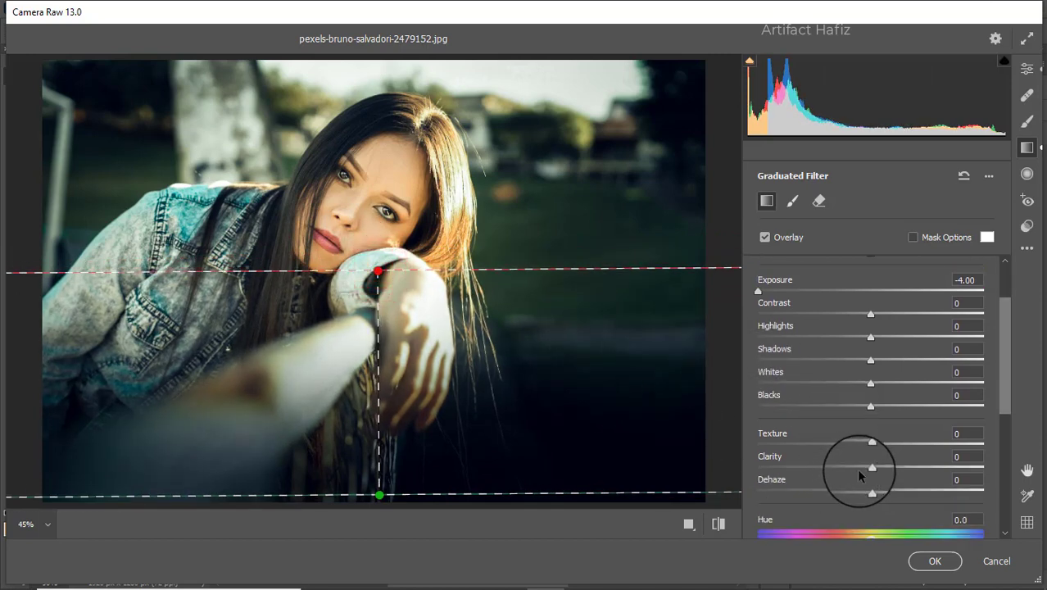
left_click_drag(871, 408, 885, 408)
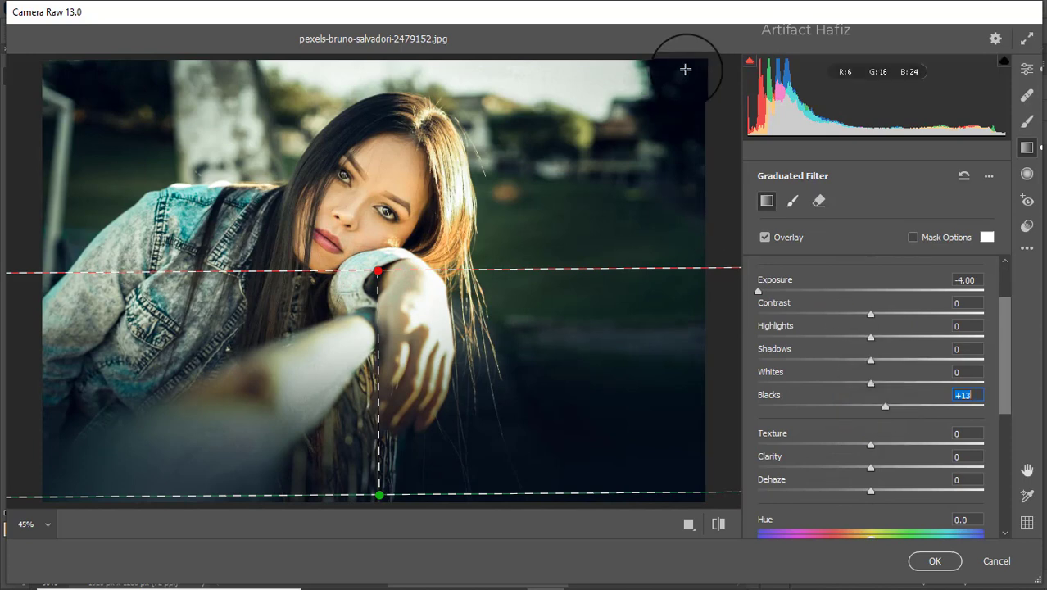
- Add a second graduated filter from the photo's upper-right corner to the hair, resetting Blacks to 0 and setting Exposure to +1.15
left_click_drag(685, 71, 459, 250)
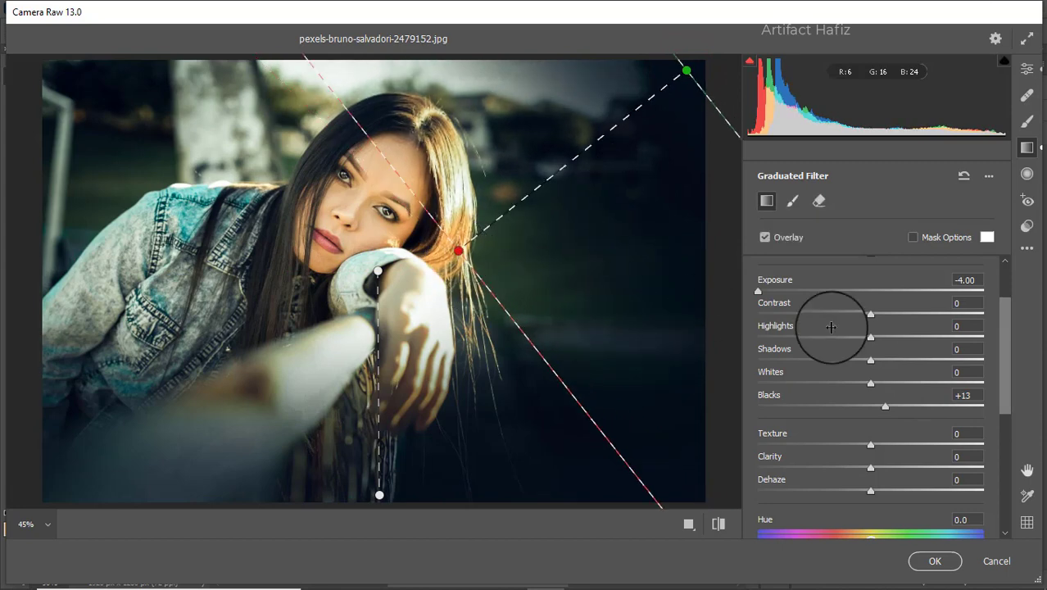
left_click(885, 407)
left_click_drag(885, 407, 885, 412)
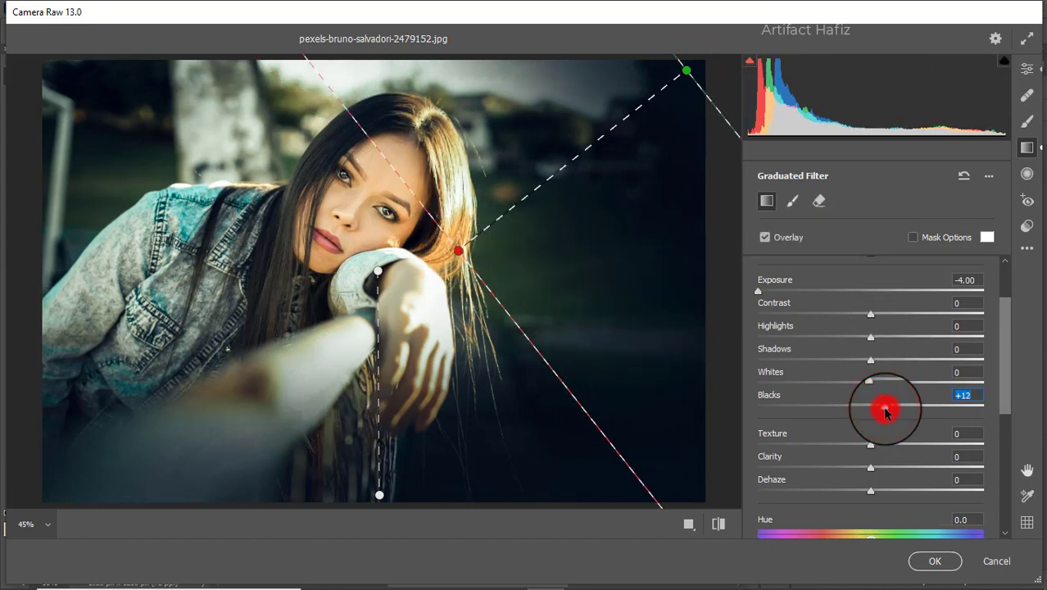
double_click(885, 410)
scroll(872, 389, "up", 2)
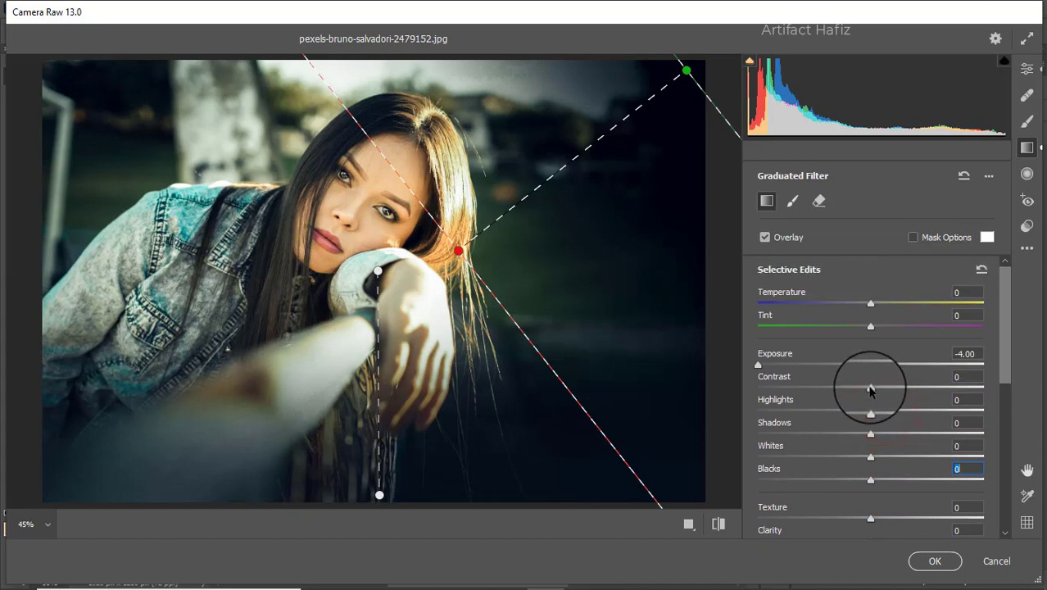
left_click_drag(756, 371, 902, 370)
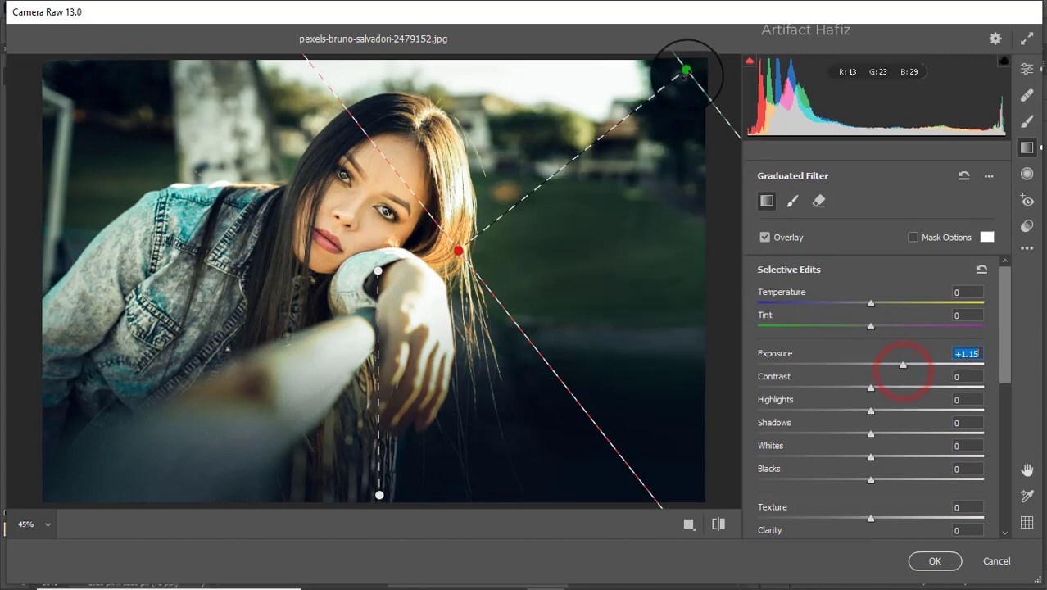
- Shorten the second graduated filter by moving its start closer to the hair, and set Exposure to +1.30 and Temperature to +61
left_click_drag(687, 71, 550, 149)
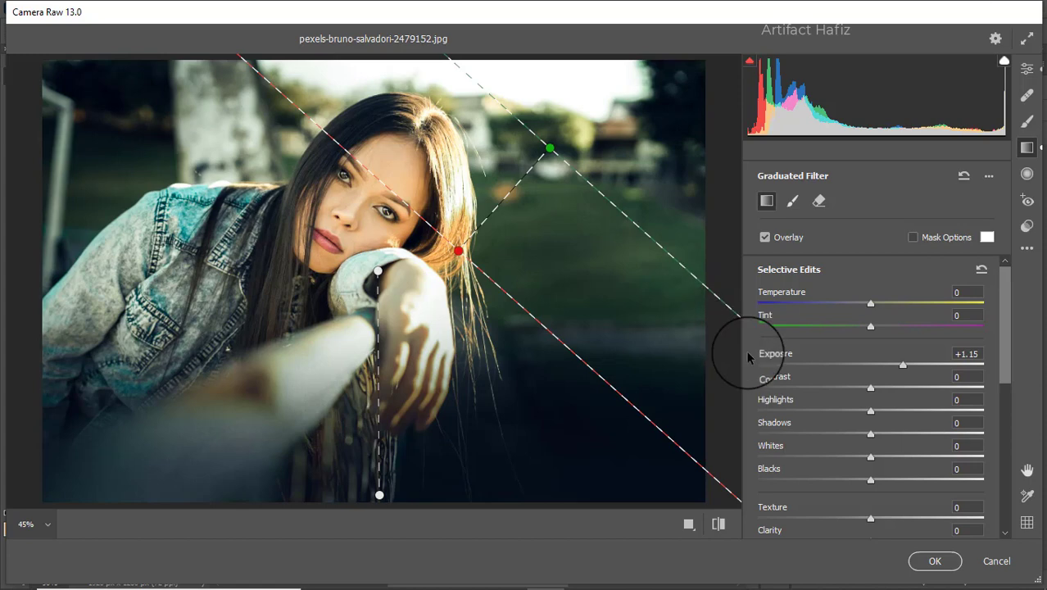
mouse_move(901, 368)
left_mouse_down()
mouse_move(927, 363)
mouse_move(907, 368)
left_mouse_up()
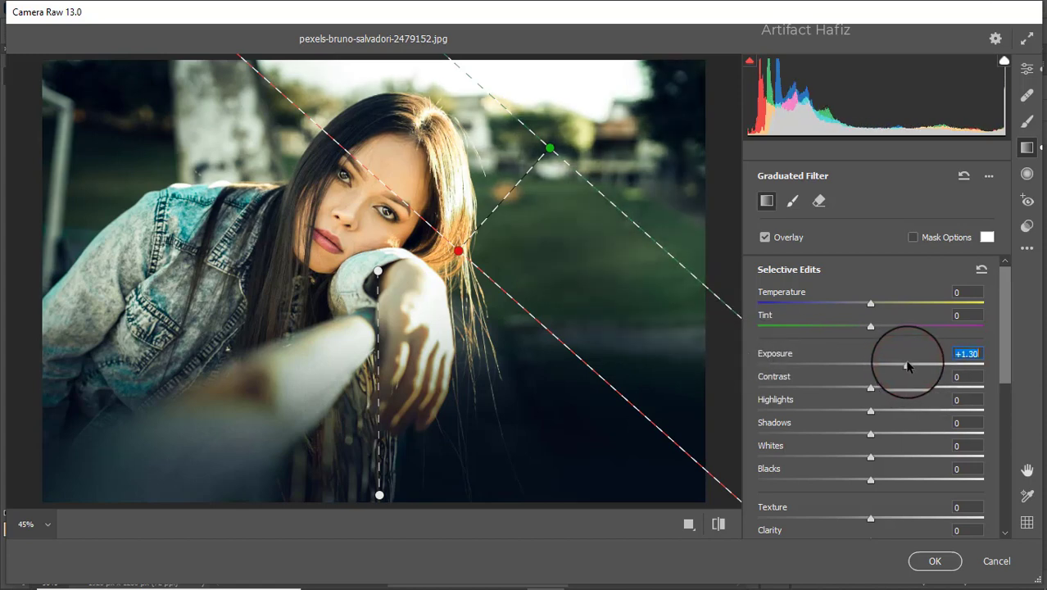
left_click_drag(914, 307, 939, 307)
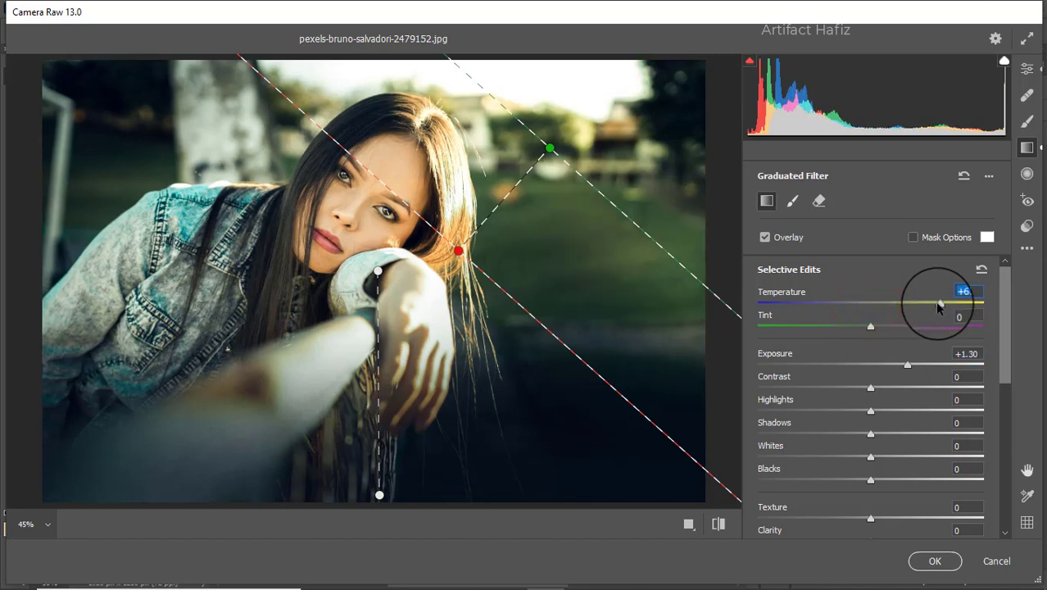
left_click_drag(935, 307, 940, 303)
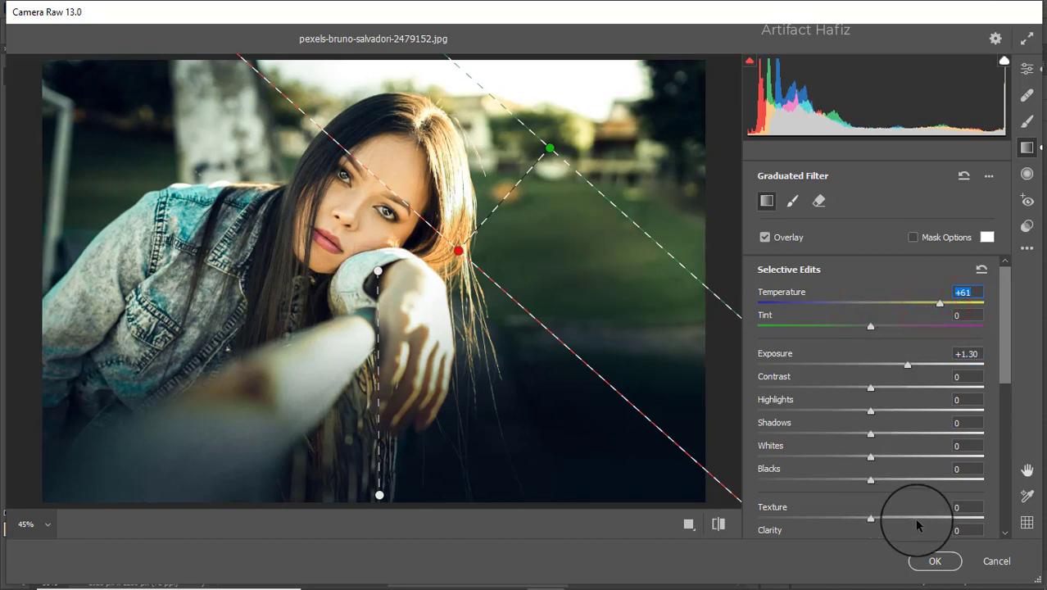
- Show the before and after versions side by side and set the Color Mixer's Oranges saturation to +29
left_click(1027, 69)
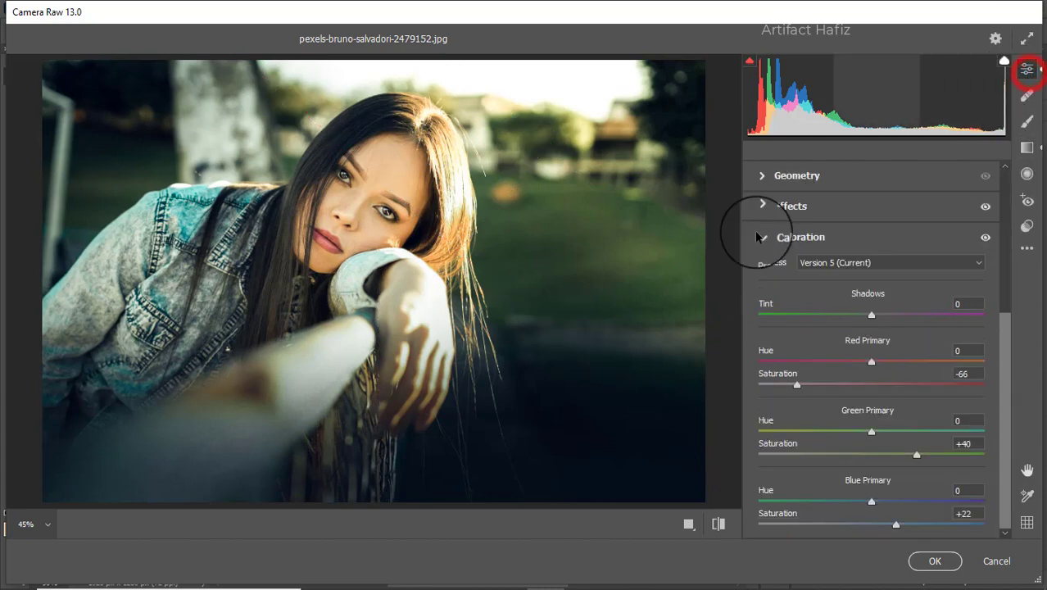
left_click(688, 525)
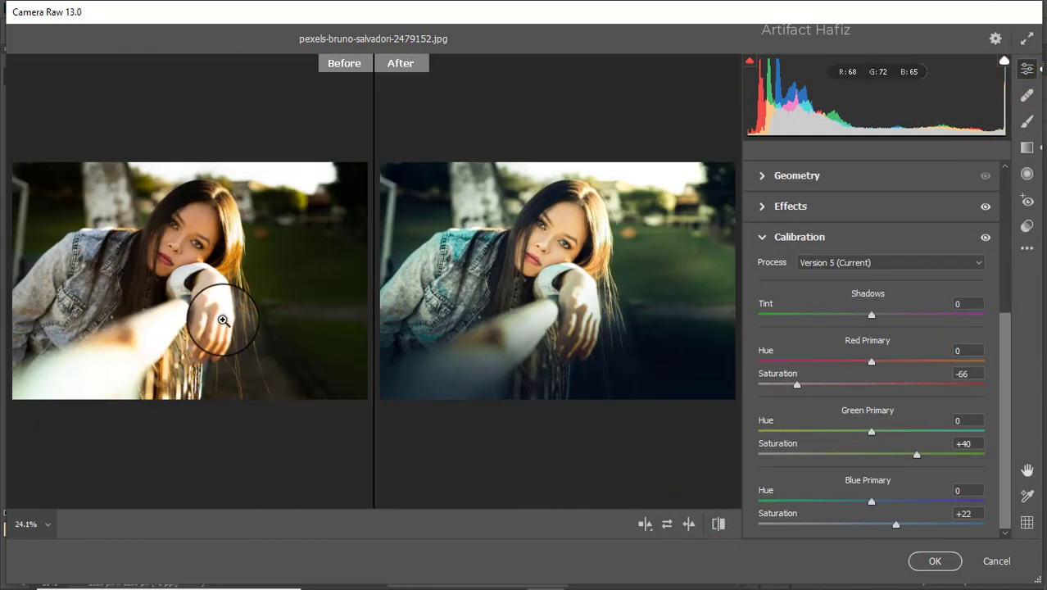
scroll(934, 324, "up", 6)
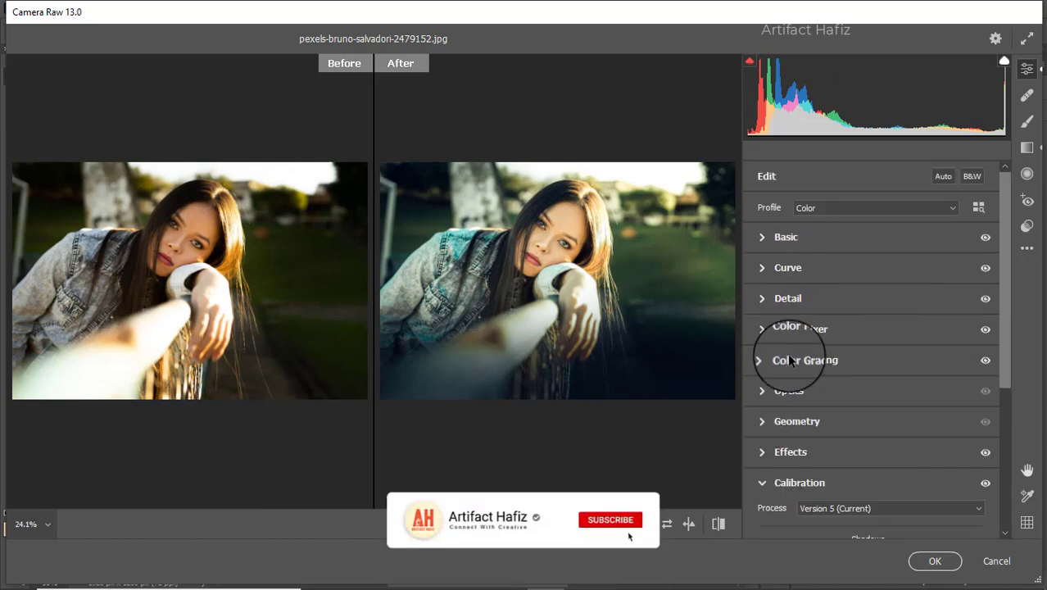
left_click(766, 329)
left_click(822, 274)
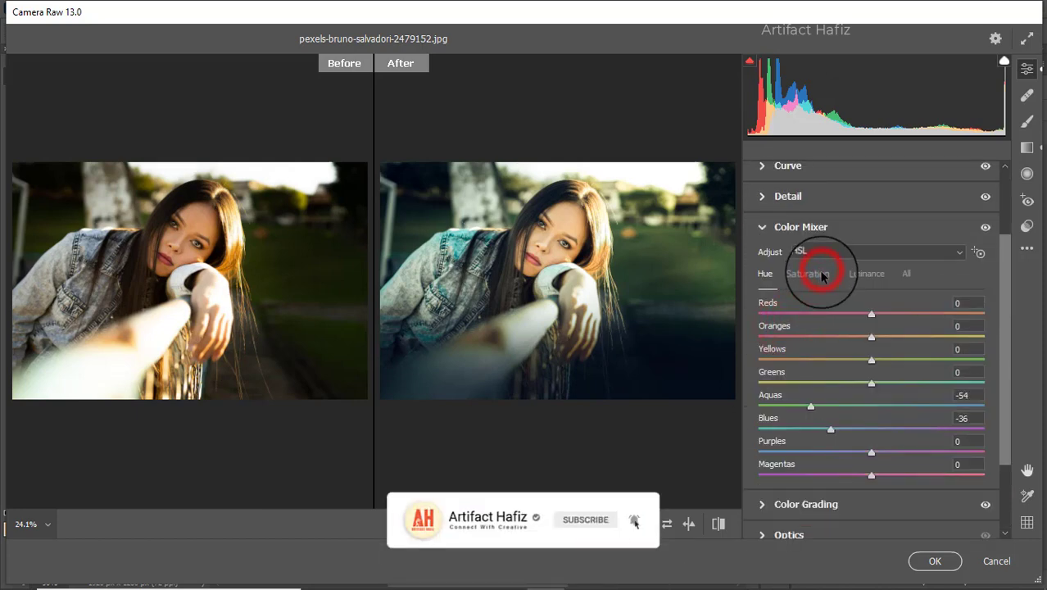
left_click_drag(878, 336, 905, 346)
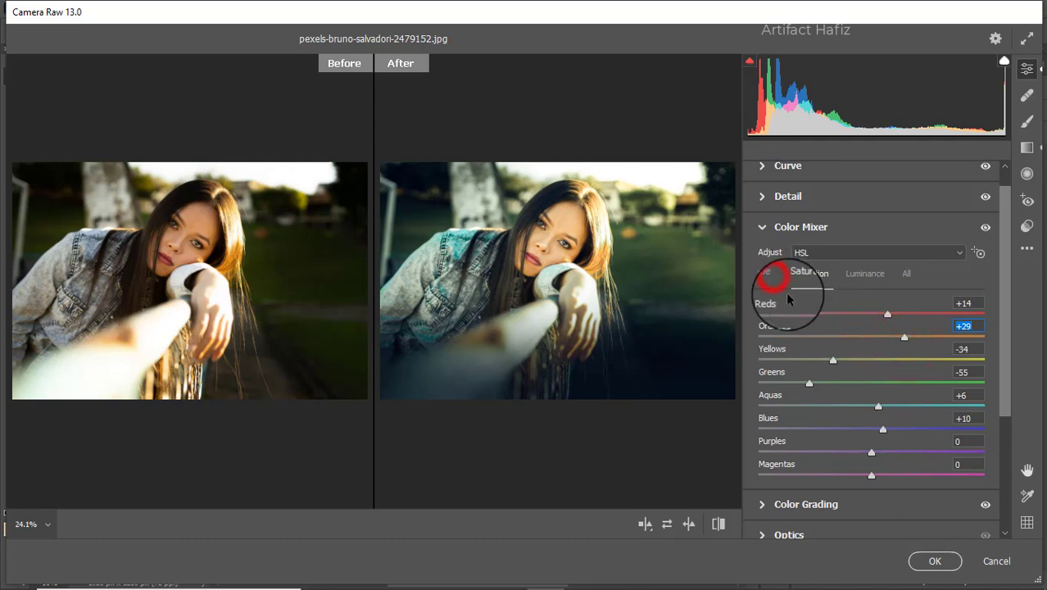
- Set the Color Mixer's Oranges hue to -8 and apply the Camera Raw edits to the layer
left_click(773, 277)
left_click_drag(874, 338, 850, 344)
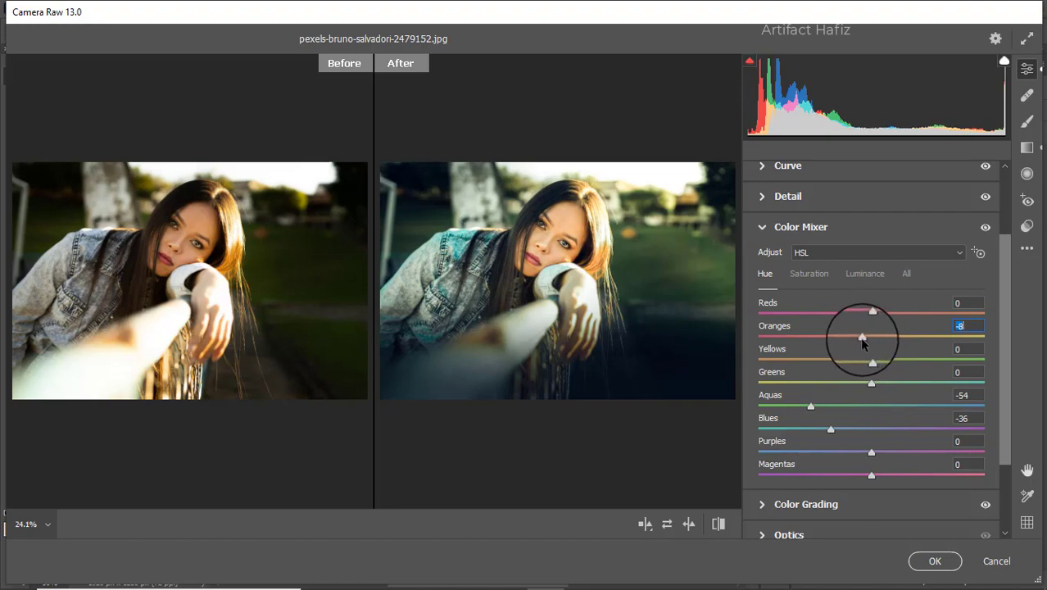
left_click(932, 561)
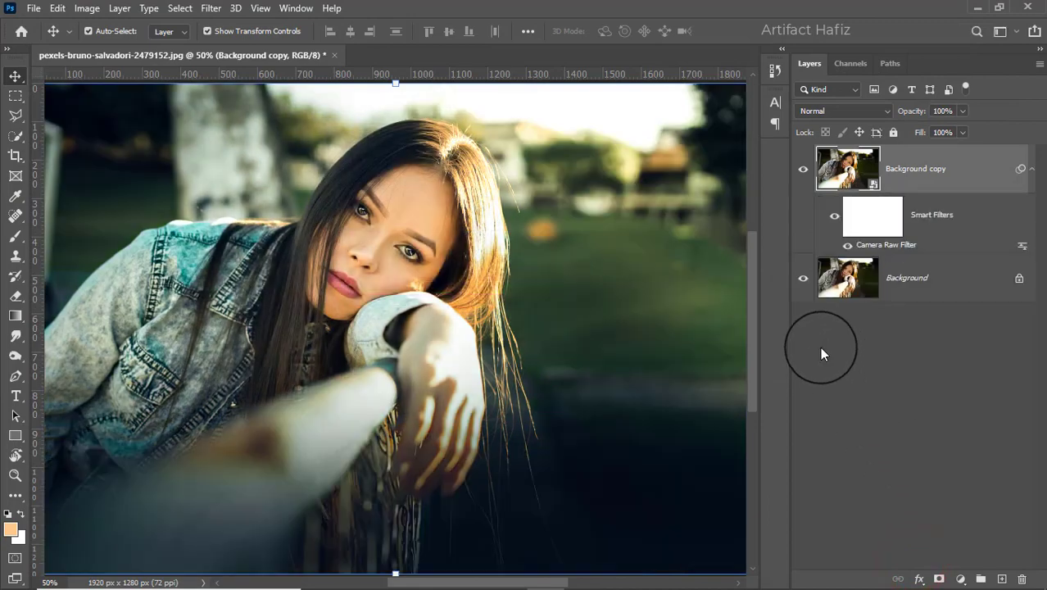
- Hide and show the Background copy layer to compare the graded photo with the original
left_click(796, 167)
left_click(798, 169)
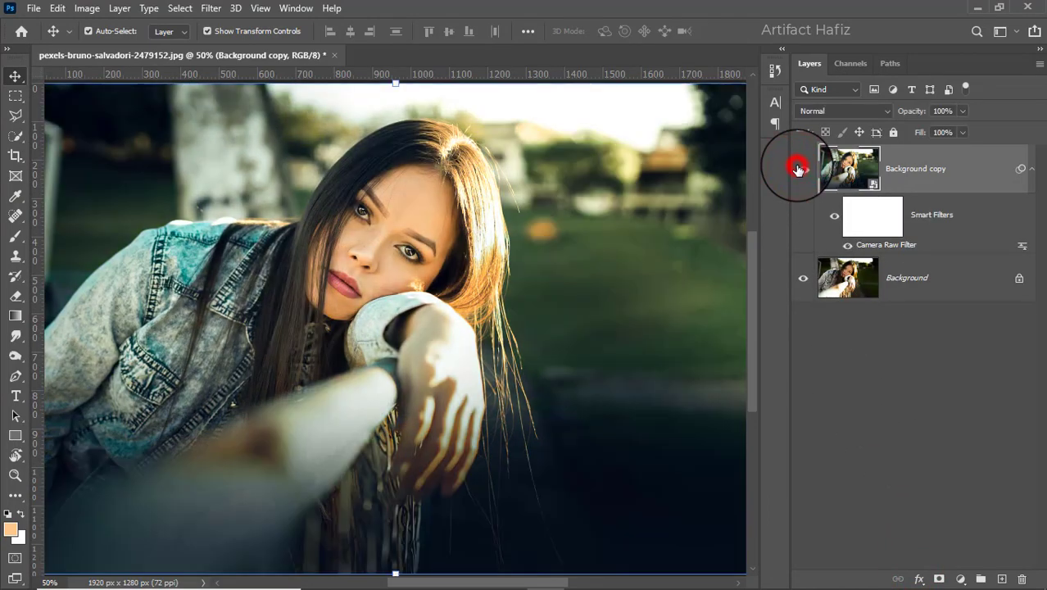
left_click(798, 169)
left_click(799, 170)
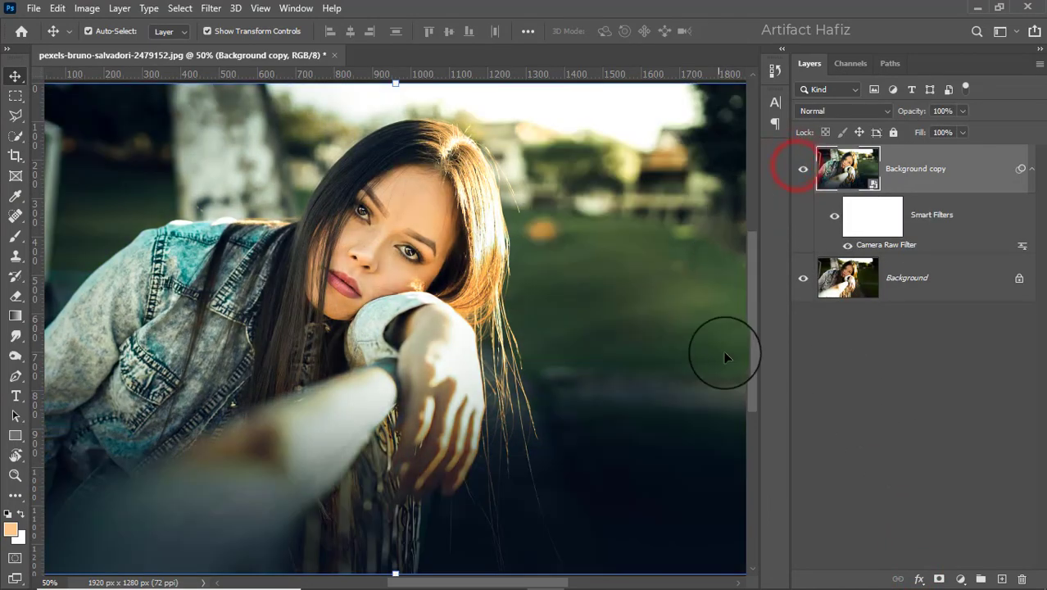
- Add a Levels adjustment layer above the Background copy and brighten its midtones to 1.23
left_click(960, 580)
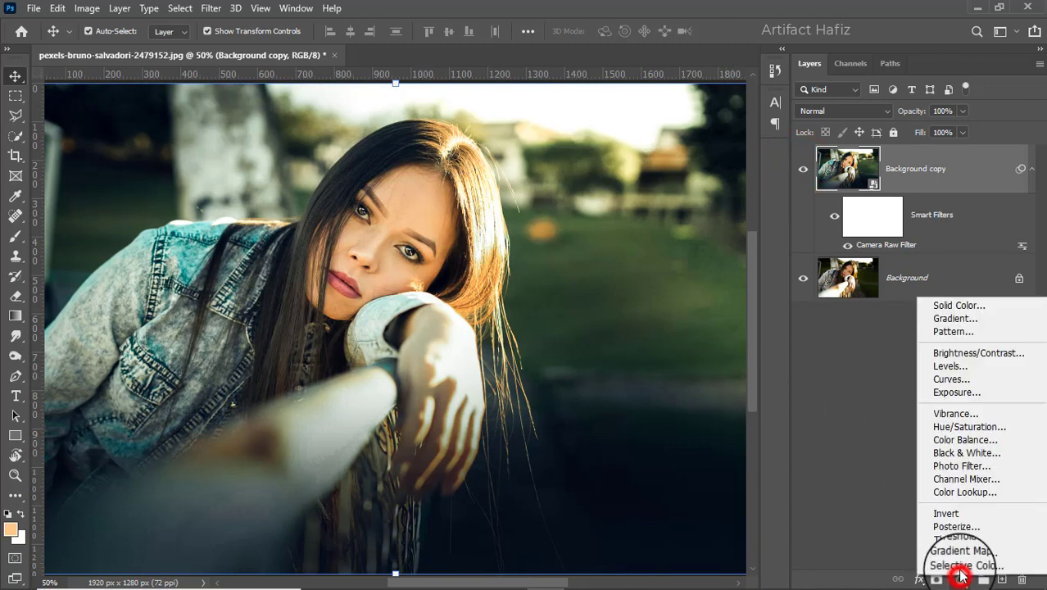
left_click(949, 367)
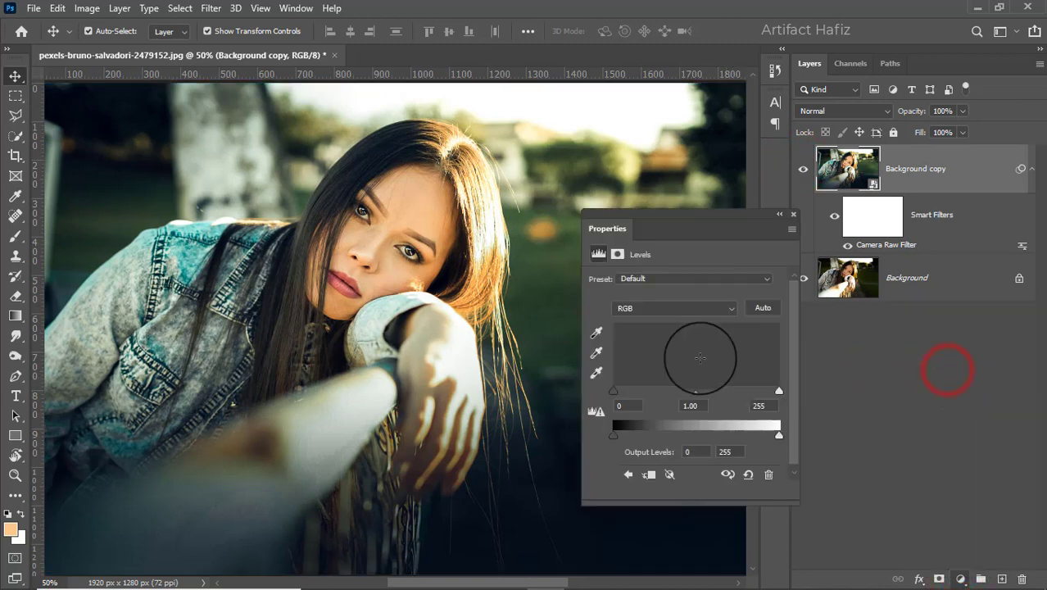
mouse_move(695, 391)
left_mouse_down()
mouse_move(704, 390)
mouse_move(684, 391)
left_mouse_up()
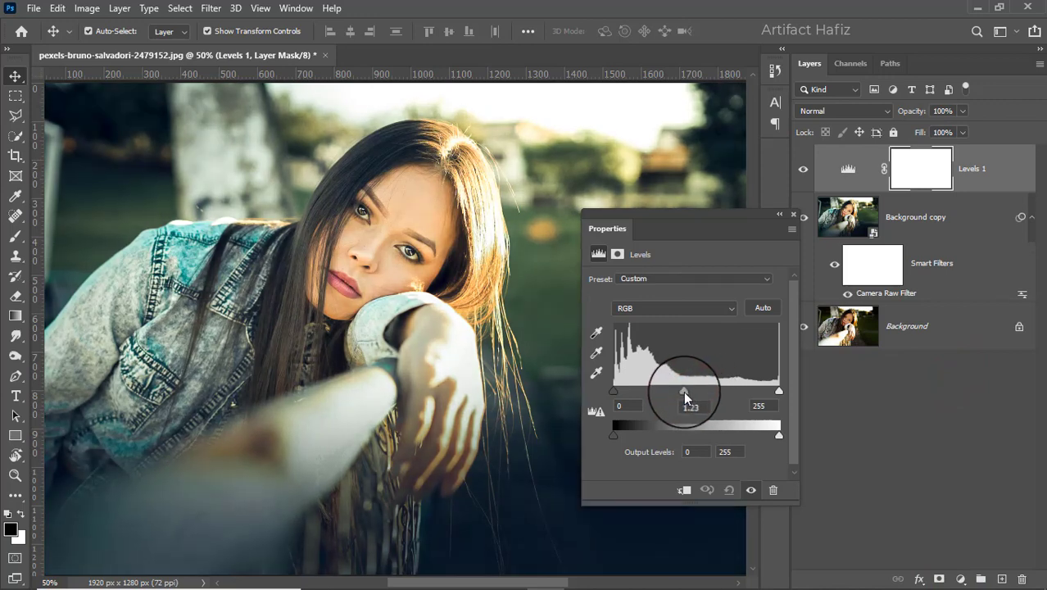
left_click(793, 215)
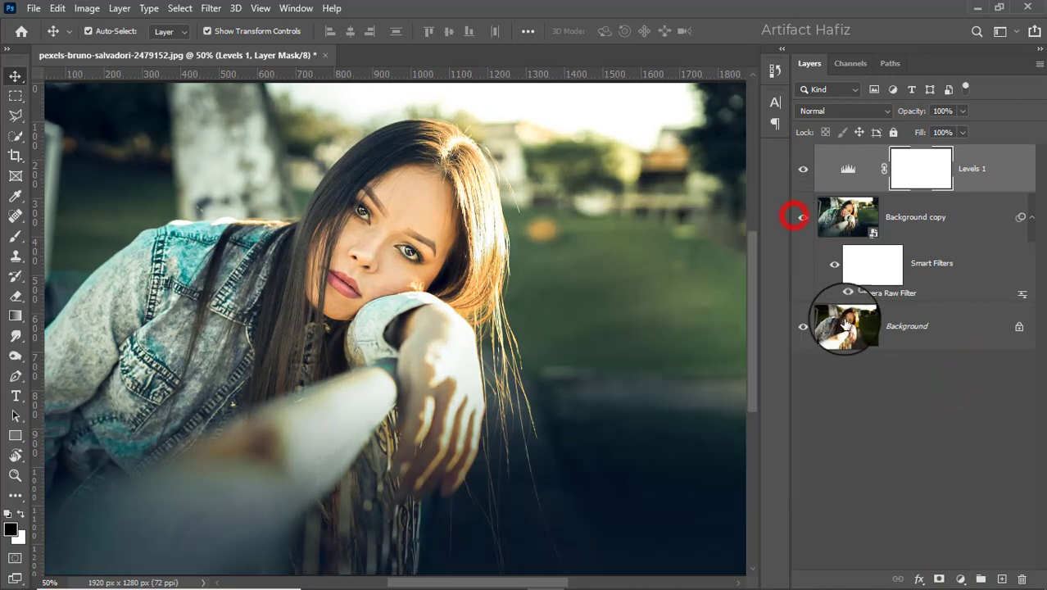
- Add a Brightness/Contrast adjustment layer with Brightness set to -34
left_click(960, 578)
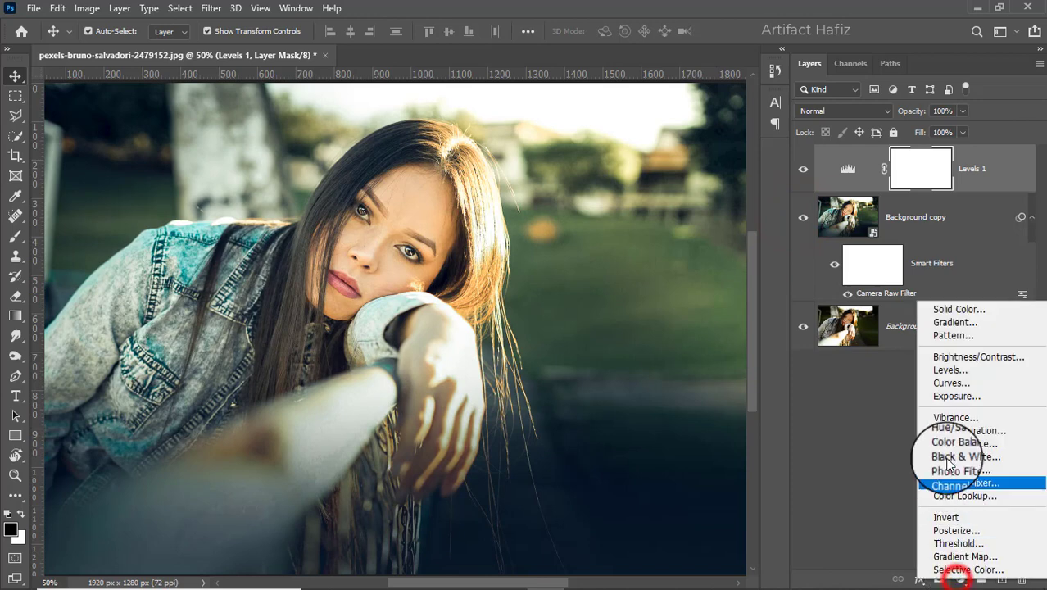
left_click(942, 359)
left_click_drag(684, 324, 669, 330)
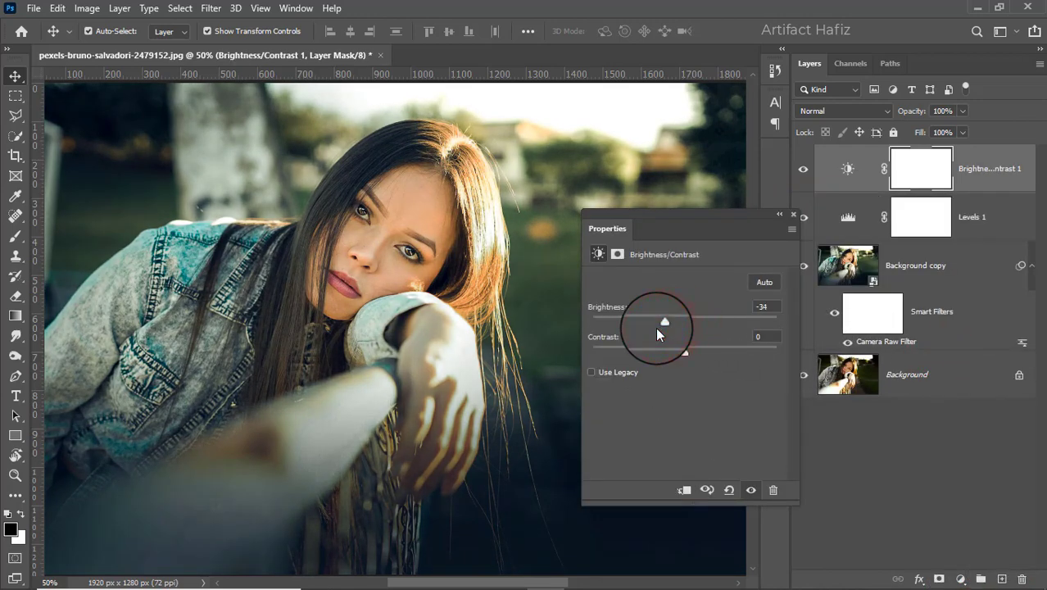
left_click(657, 328)
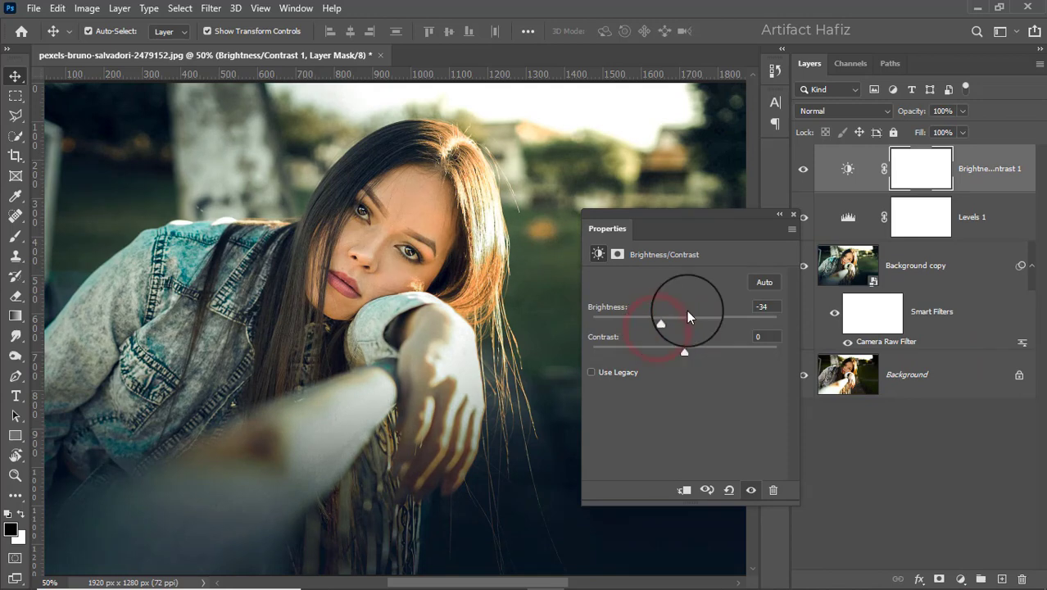
left_click(793, 218)
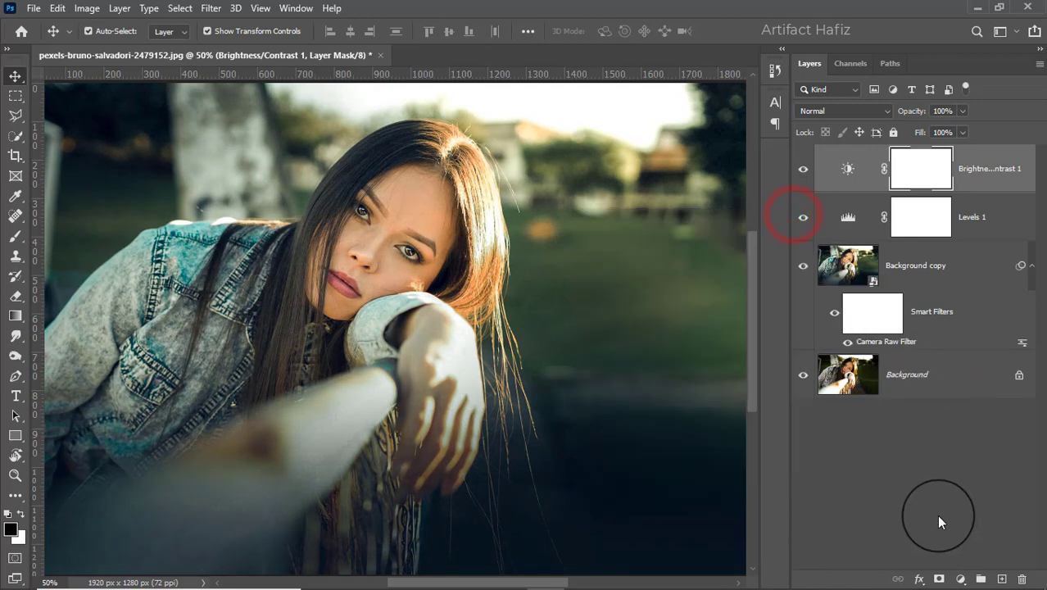
- Add a Color Lookup adjustment layer above the Brightness/Contrast layer using the 3DLUT file Fuji ETERNA 250D Kodak 2395 (by Adobe).cube
left_click(960, 579)
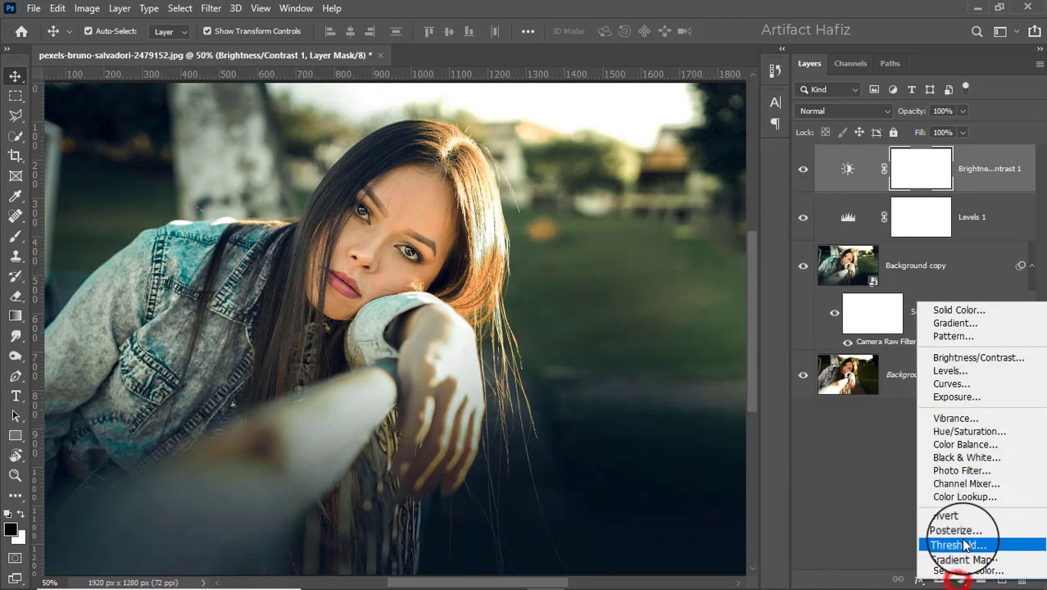
left_click(960, 496)
left_click(670, 276)
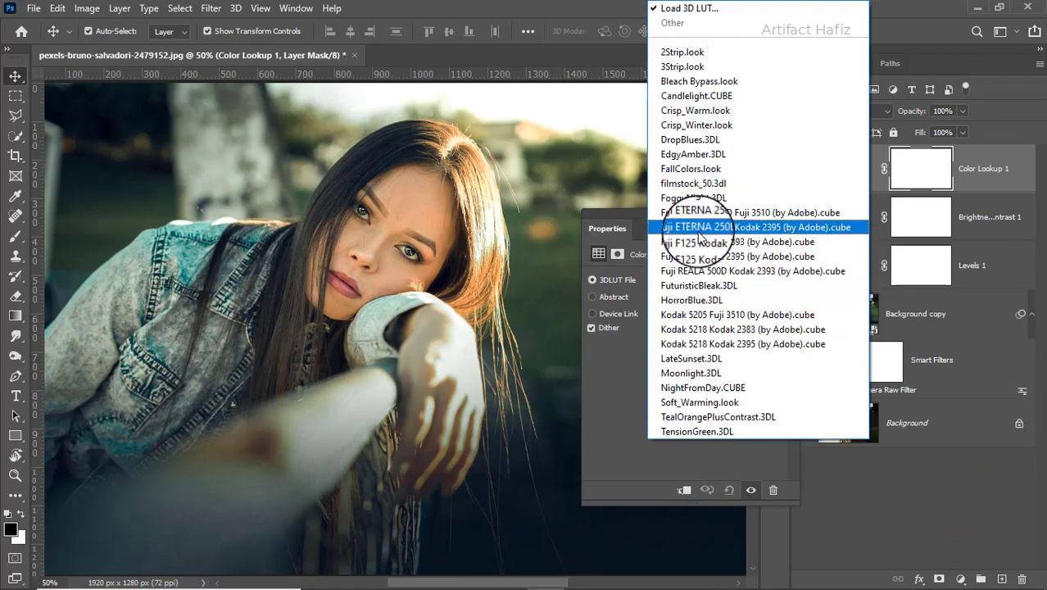
left_click(697, 228)
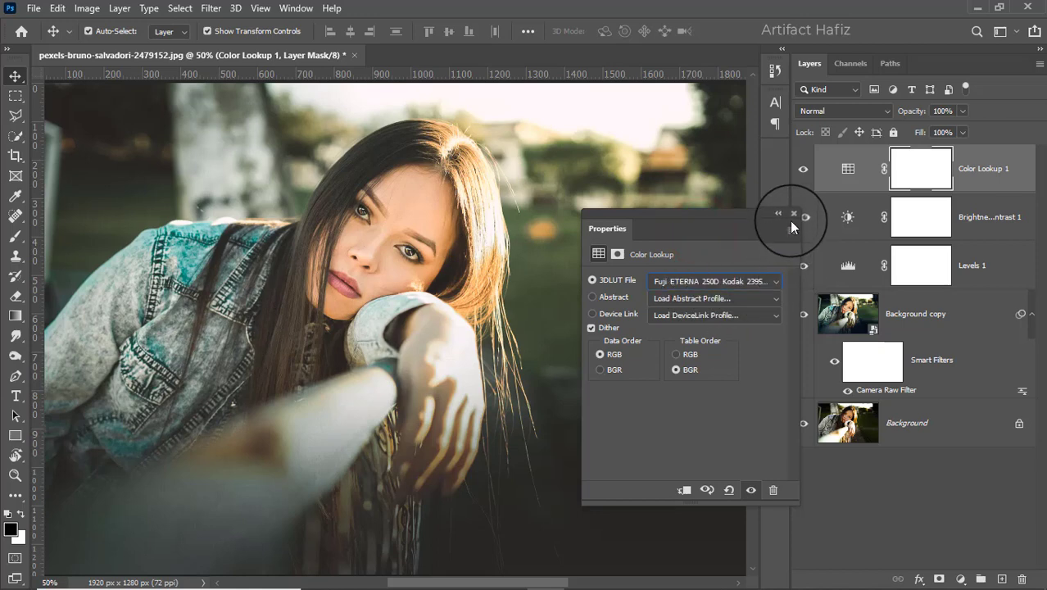
left_click(791, 216)
- Hide and show the Color Lookup layer, and compare the full grade with the original by toggling all layers except Background
left_click(802, 169)
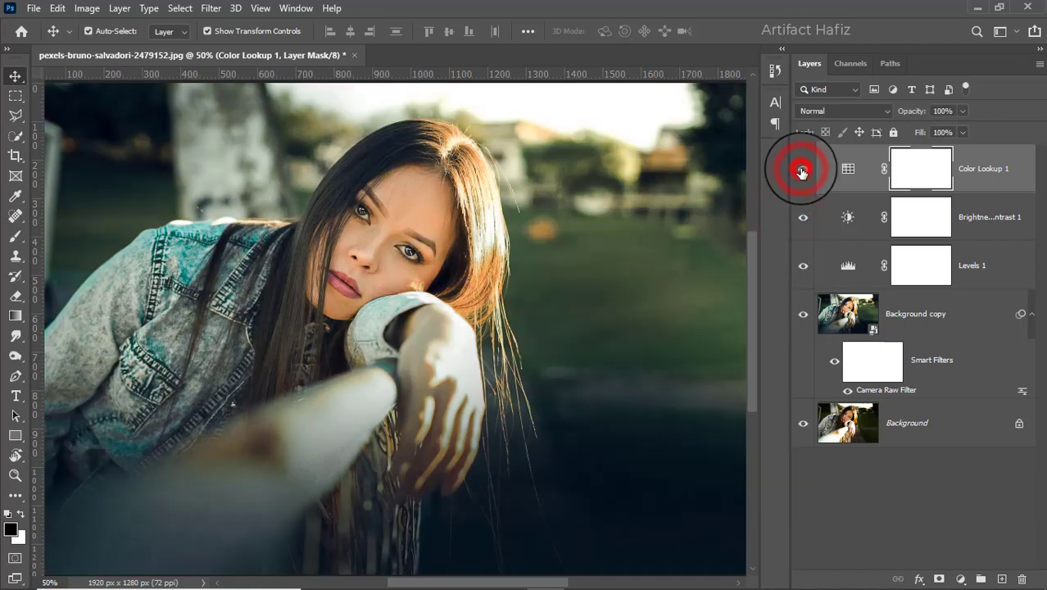
left_click(802, 169)
scroll(467, 312, "down", 1)
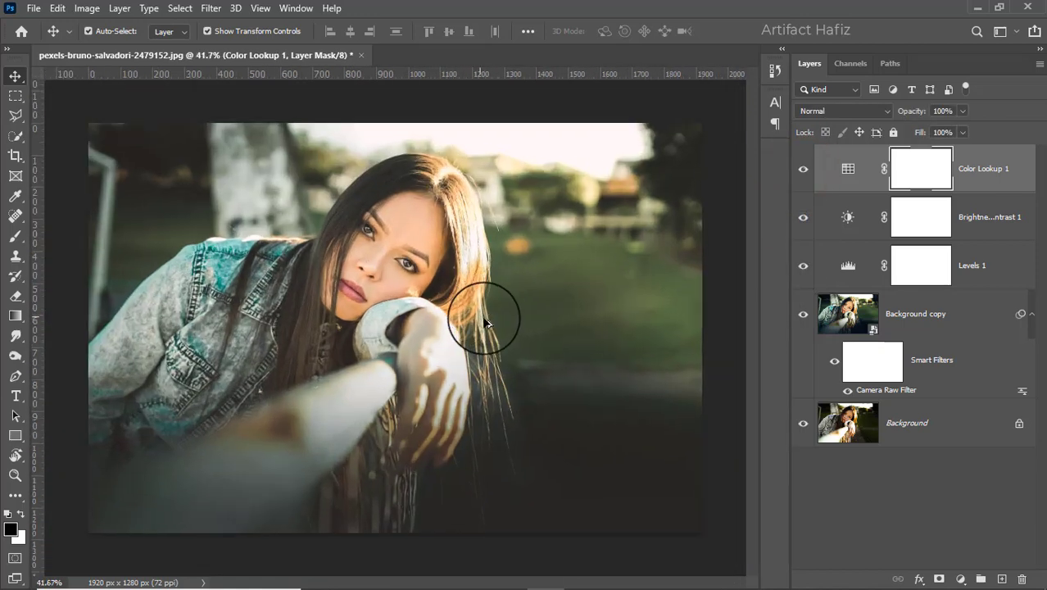
left_click(803, 424, "alt")
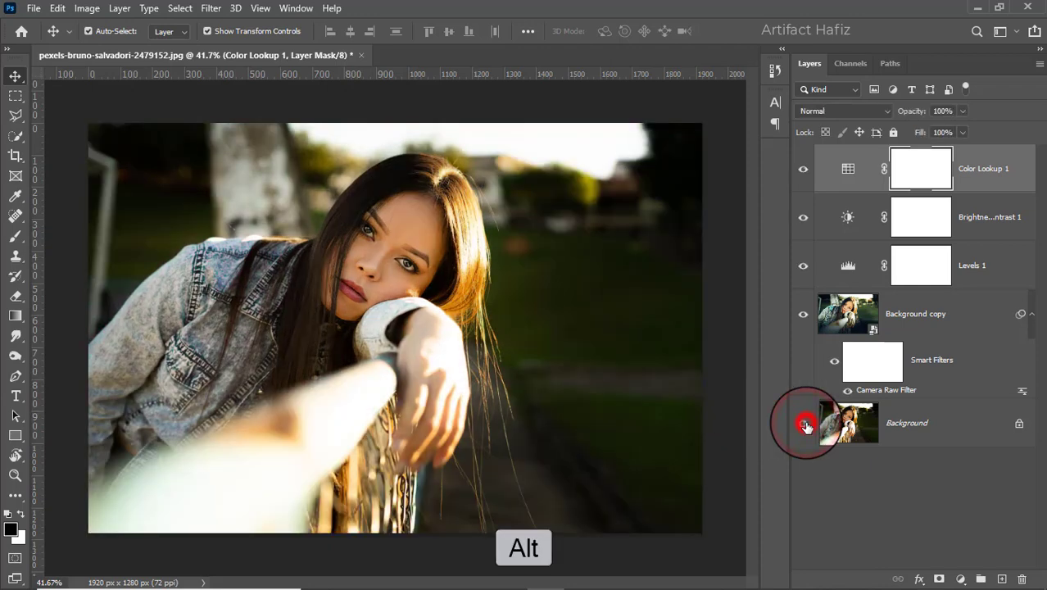
left_click(804, 423, "alt")
left_click(804, 423, "alt")
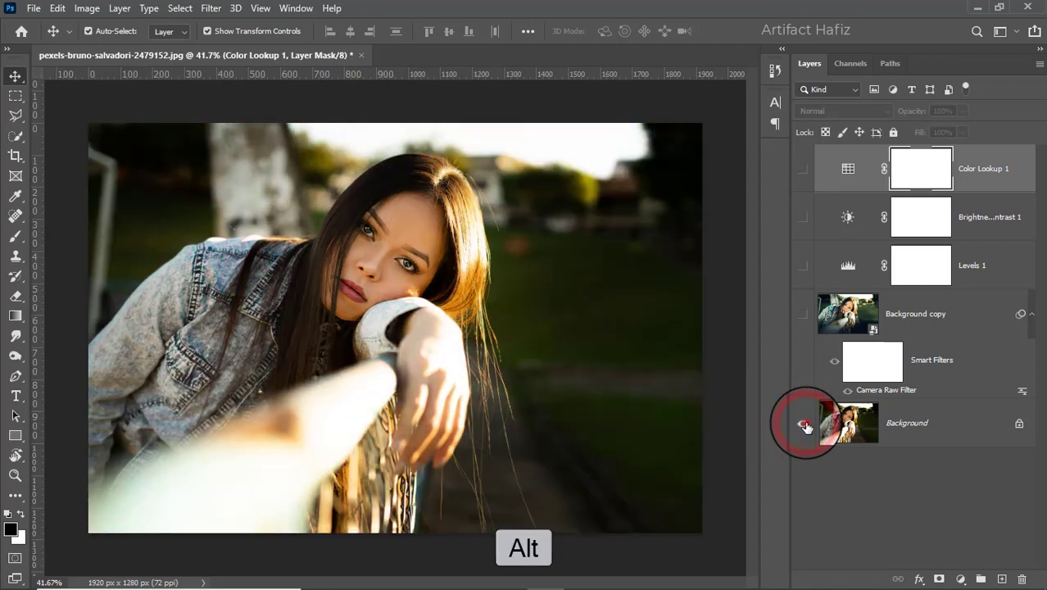
left_click(804, 424, "alt")
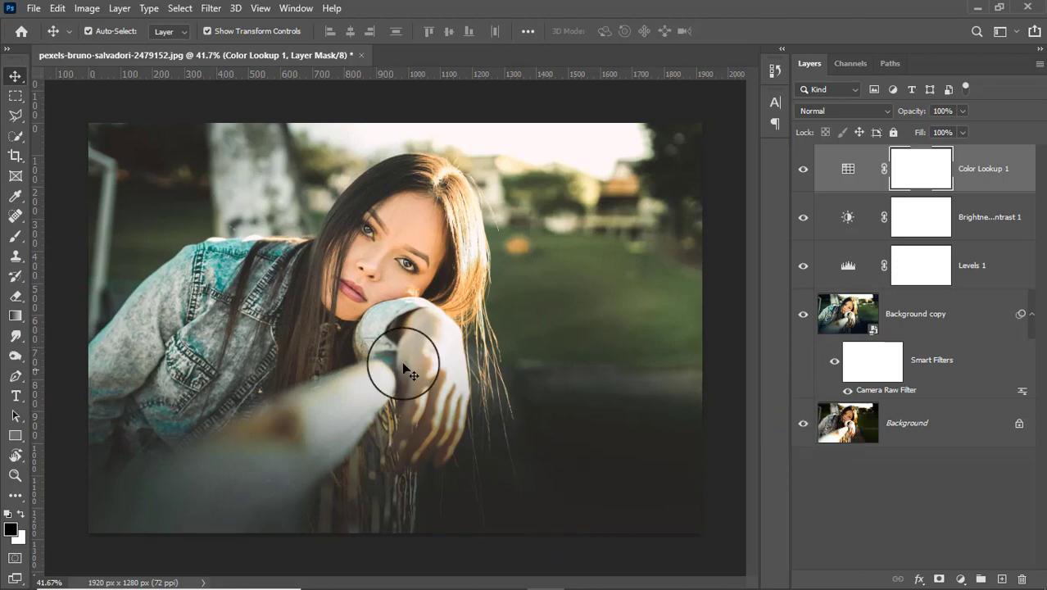